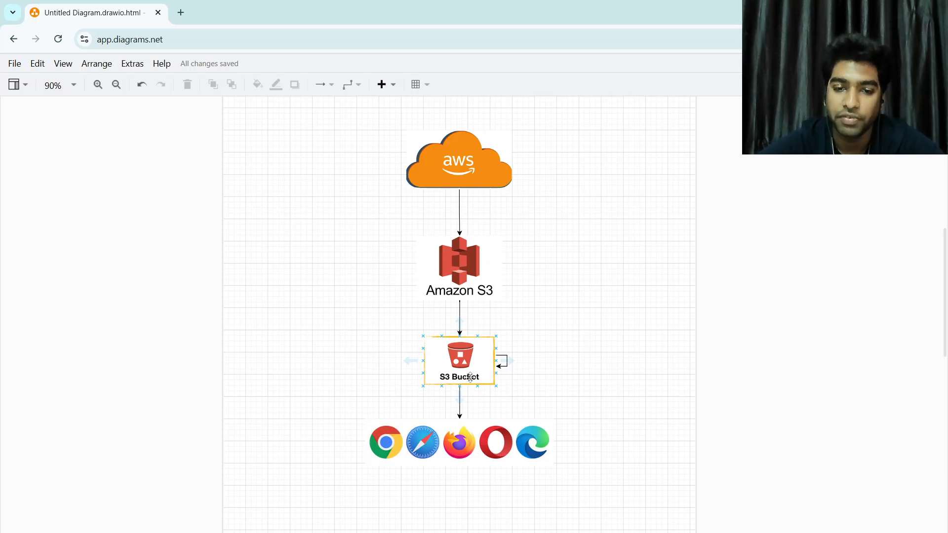
{"action": "left_click", "coordinate": [535, 383]}
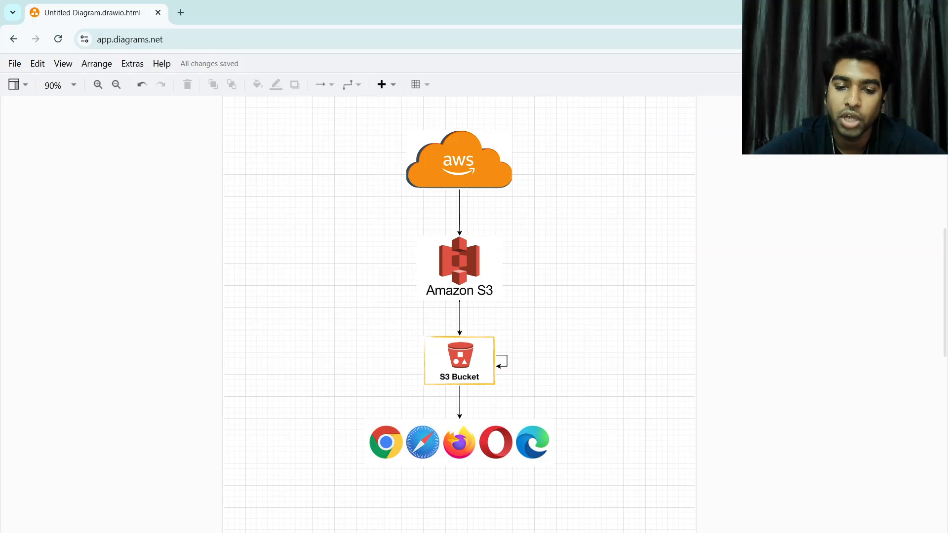
{"action": "left_click", "coordinate": [434, 505]}
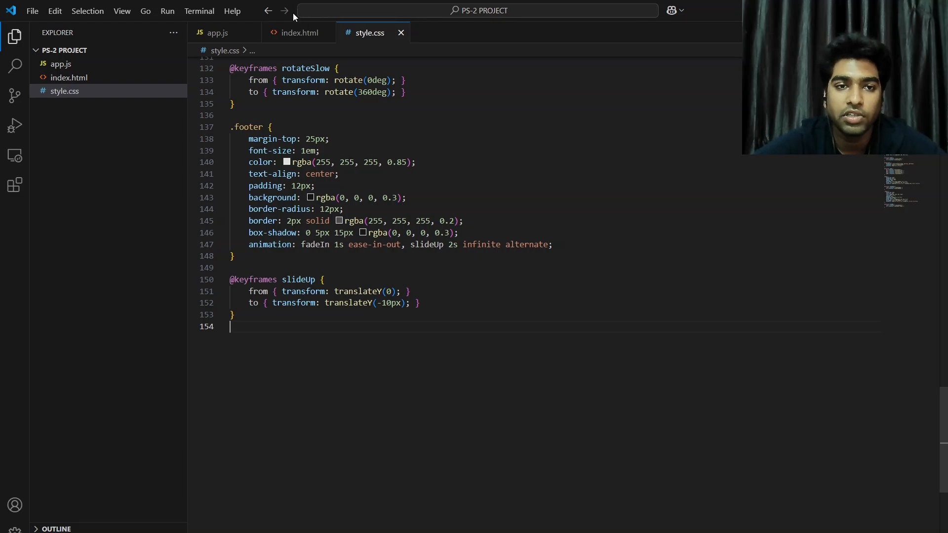
- Switch to VS Code and open the PS-2 project's index.html in the browser through the local live server
{"action": "left_click", "coordinate": [294, 32]}
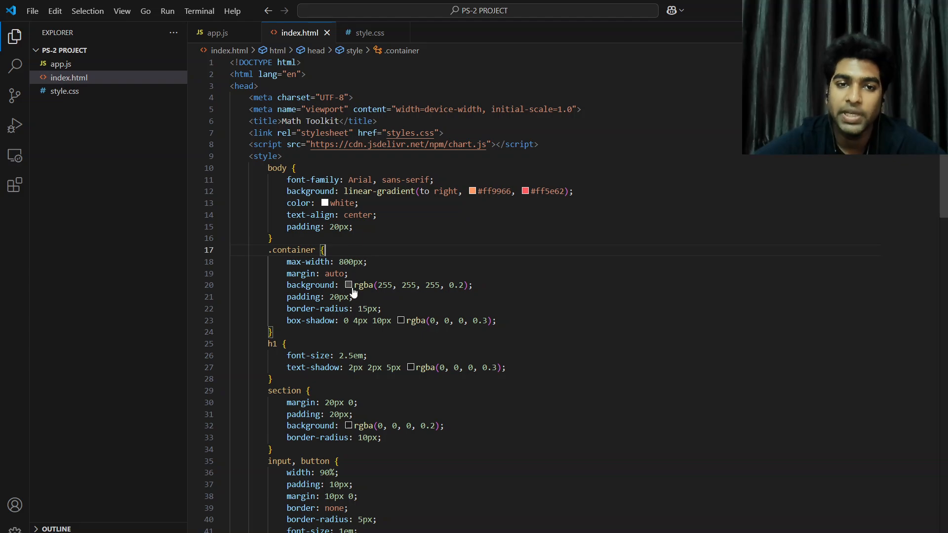
{"action": "mouse_move", "coordinate": [353, 291]}
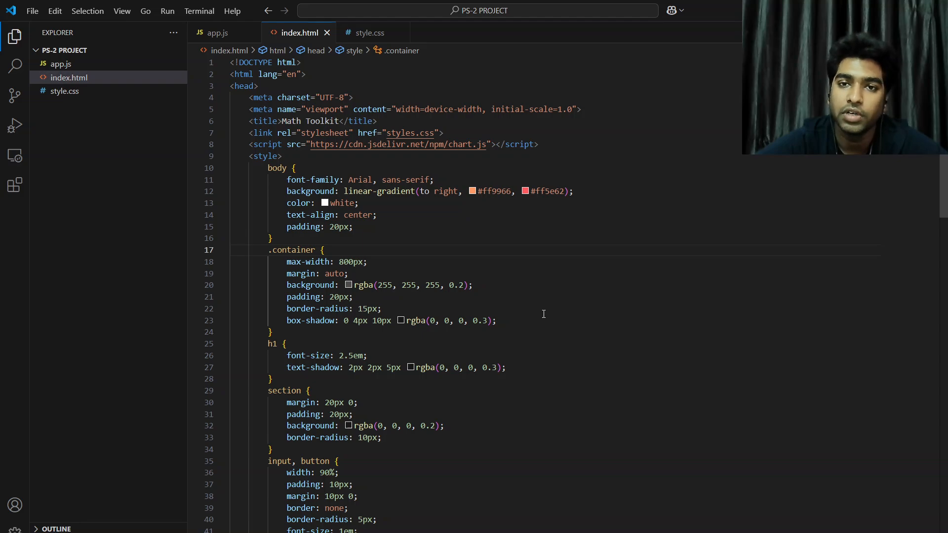
{"action": "right_click", "coordinate": [68, 63]}
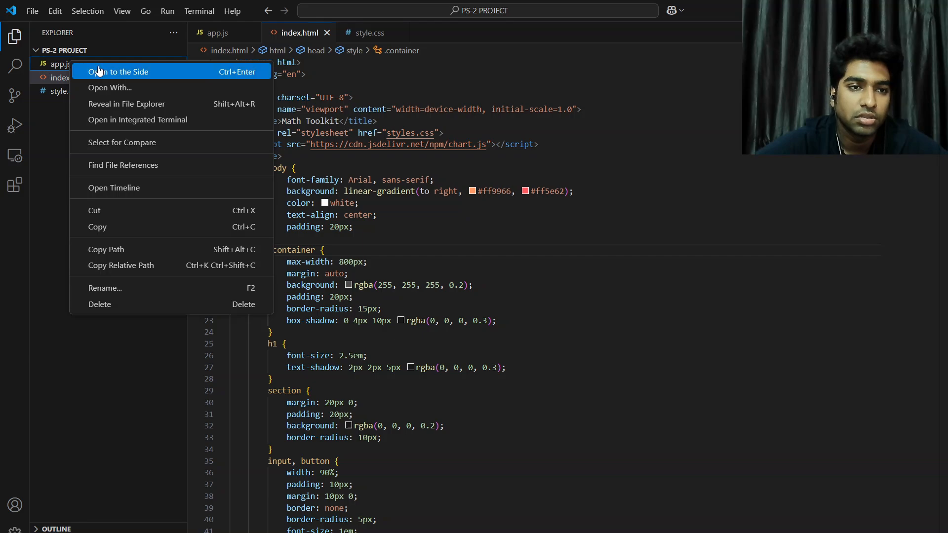
{"action": "left_click", "coordinate": [48, 112]}
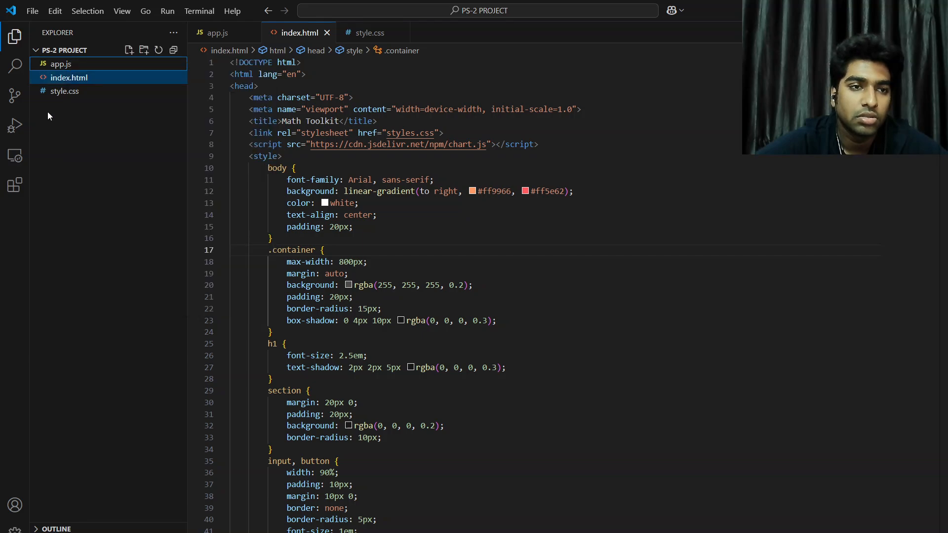
{"action": "right_click", "coordinate": [78, 81]}
{"action": "left_click", "coordinate": [115, 98]}
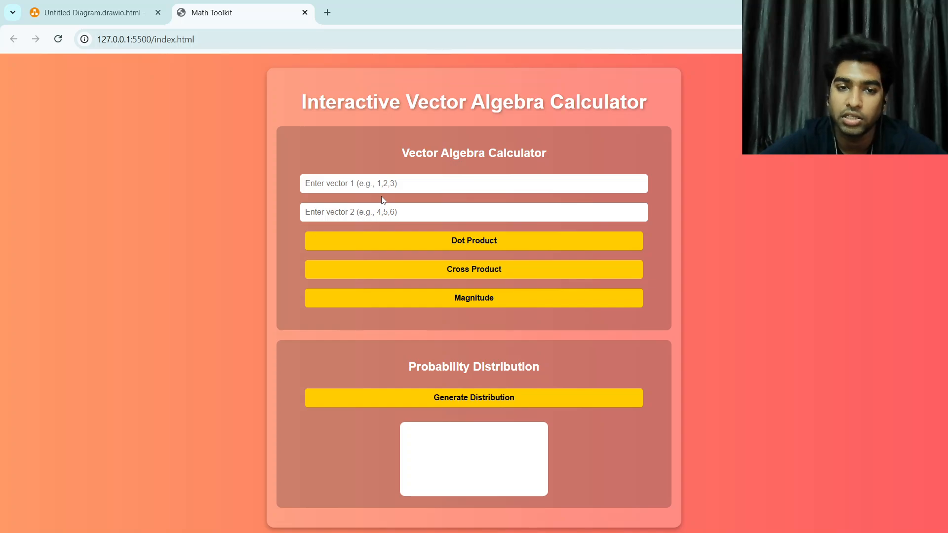
- Enter 1,1,1 as vector 1 and 2,2,3 as vector 2 in the Vector Algebra Calculator
{"action": "left_click", "coordinate": [451, 181]}
{"action": "type", "text": "1"}
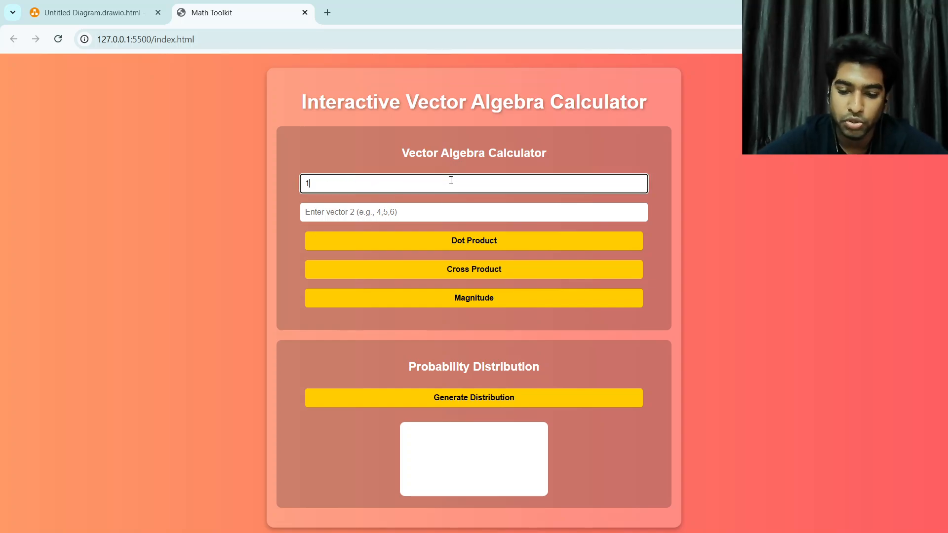
{"action": "type", "text": ",13"}
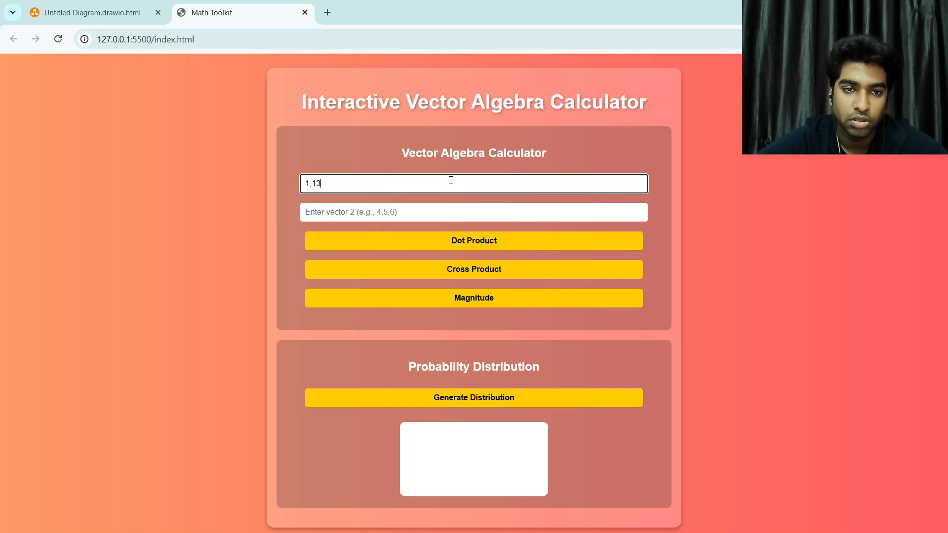
{"action": "key", "text": "BackSpace"}
{"action": "type", "text": "1"}
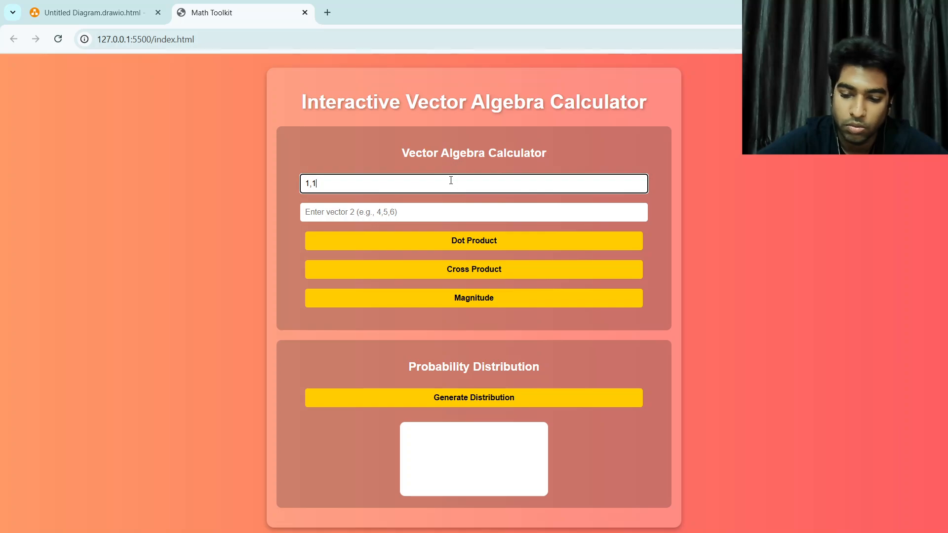
{"action": "type", "text": "1.1"}
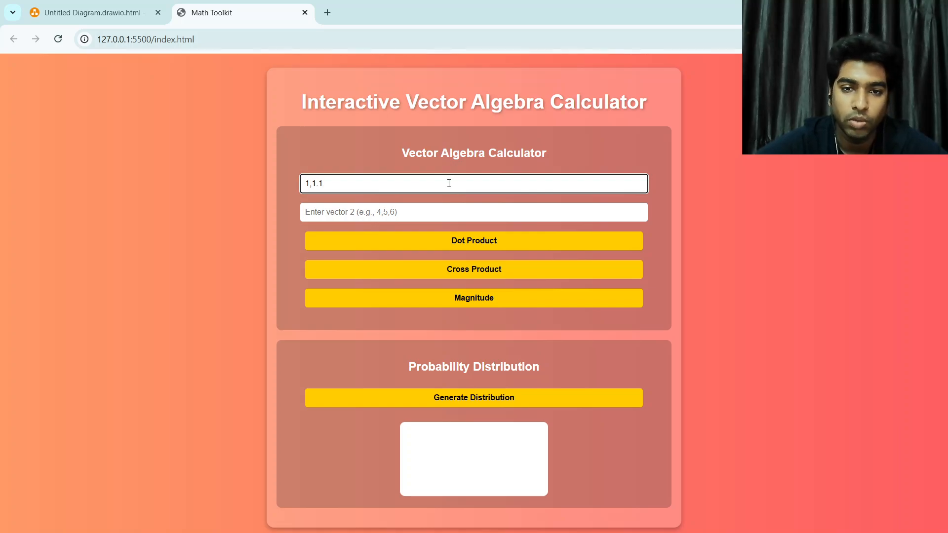
{"action": "key", "text": "BackSpace"}
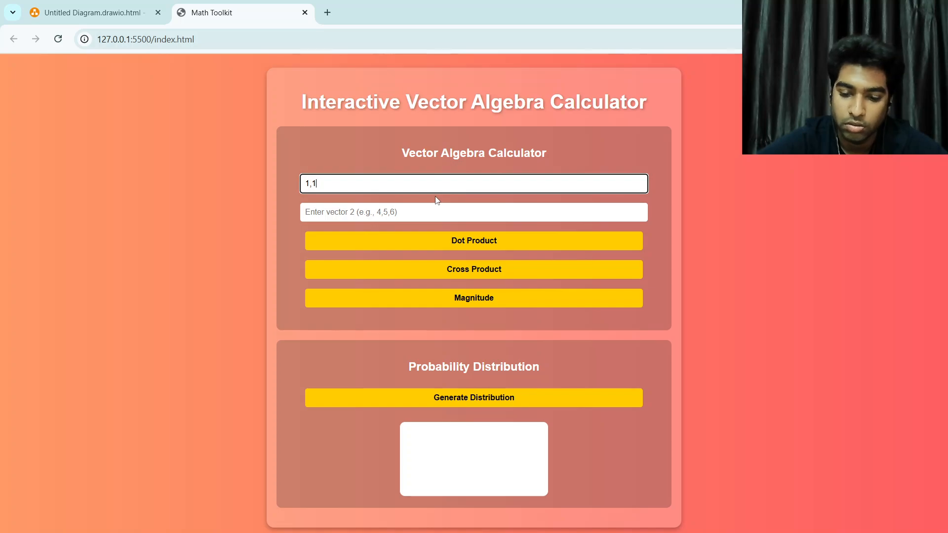
{"action": "type", "text": "1"}
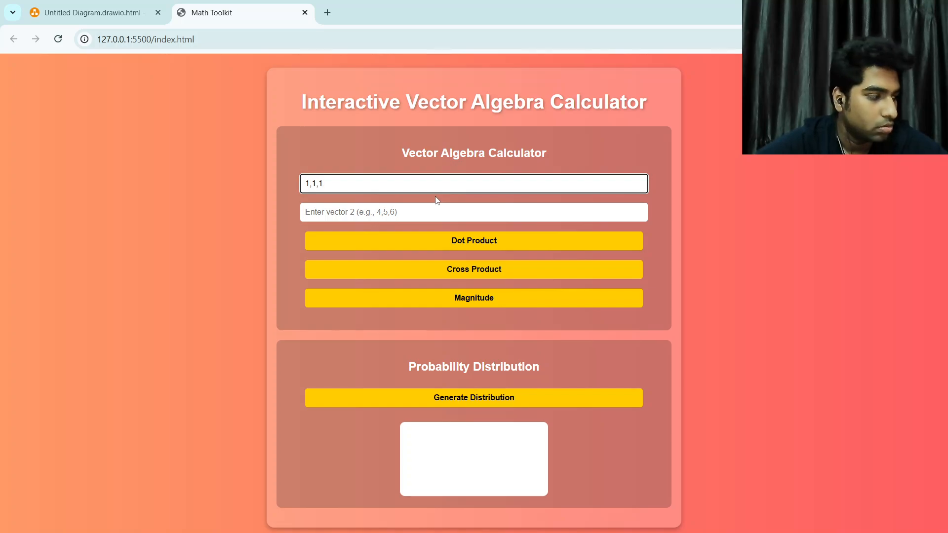
{"action": "left_click", "coordinate": [400, 220]}
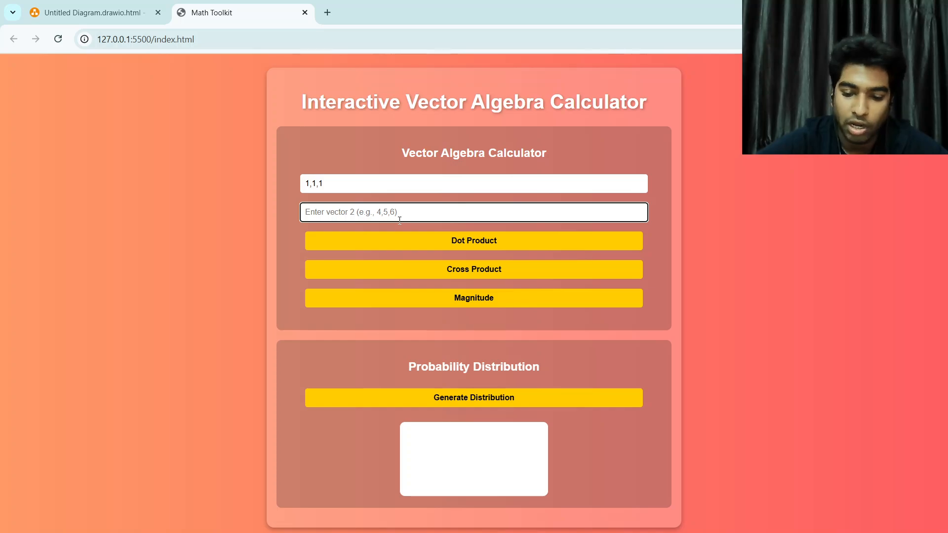
{"action": "type", "text": "2,2,3"}
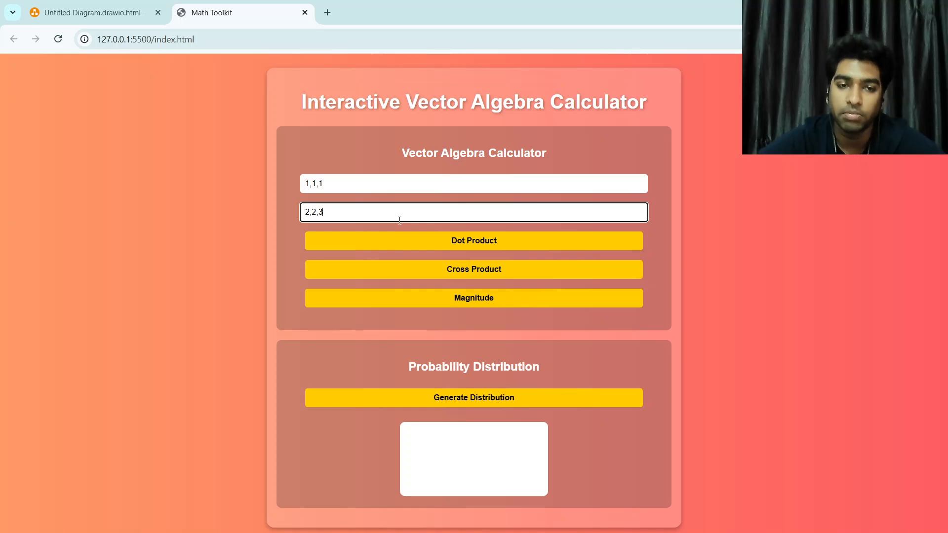
- Calculate the dot product, cross product and magnitude for the two entered vectors
{"action": "left_click", "coordinate": [417, 242]}
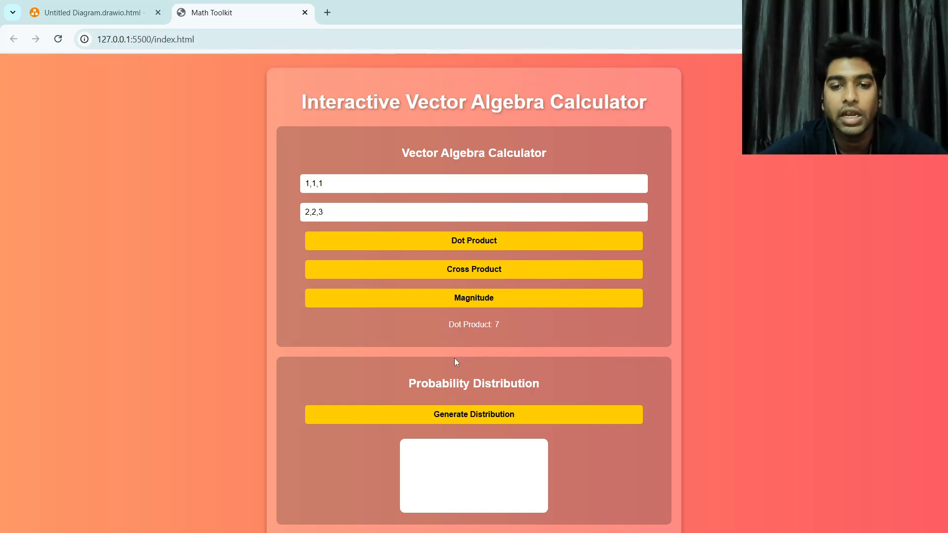
{"action": "left_click", "coordinate": [465, 269]}
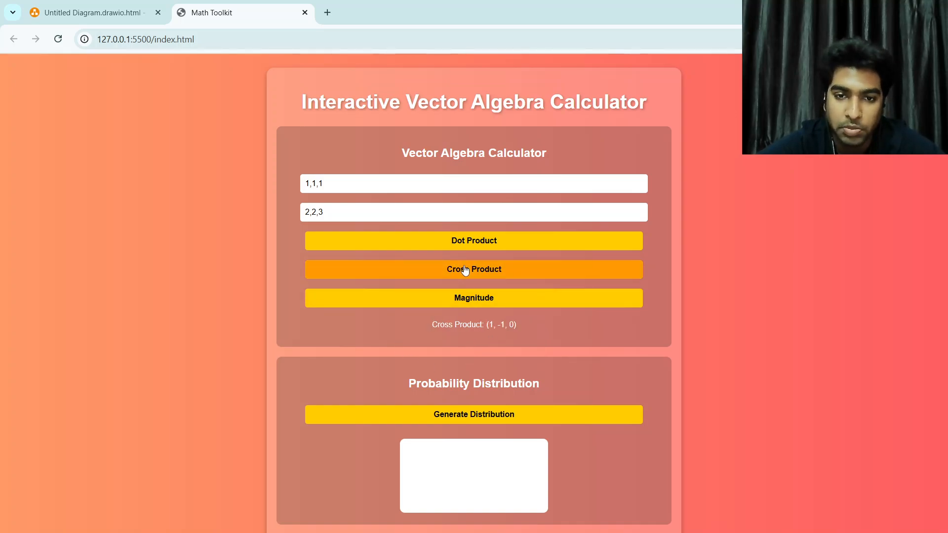
{"action": "left_click", "coordinate": [414, 300]}
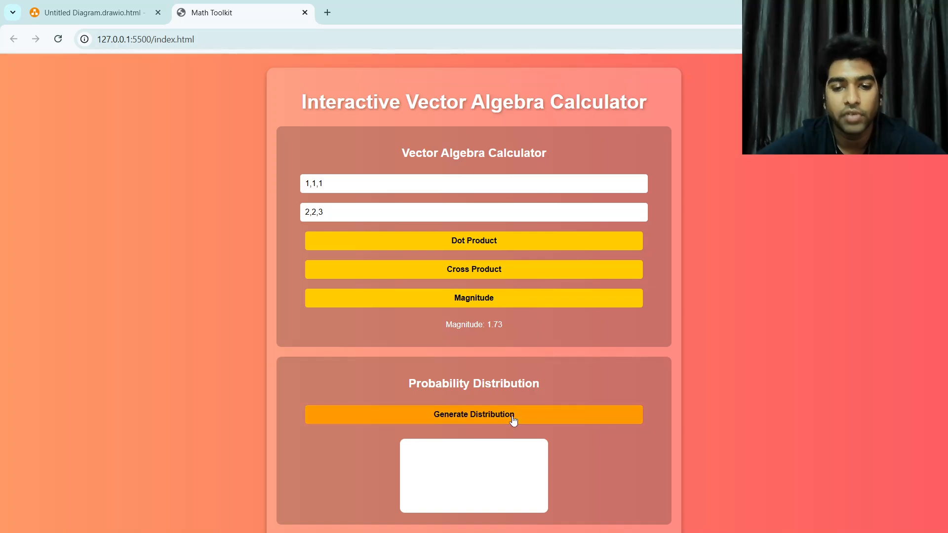
- Generate the probability distribution chart, view all its bars, and close the Math Toolkit page
{"action": "left_click", "coordinate": [546, 423]}
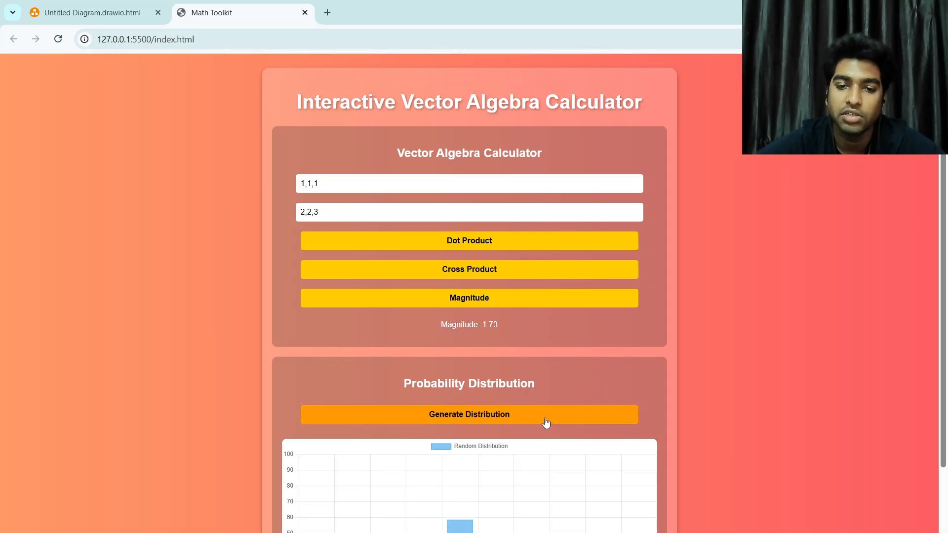
{"action": "scroll", "coordinate": [547, 422], "scroll_direction": "down", "scroll_amount": 2}
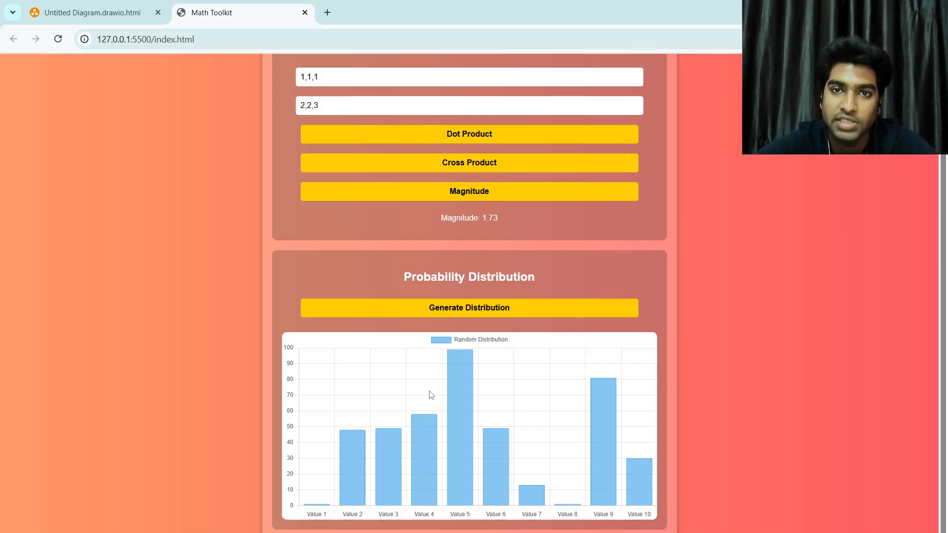
{"action": "left_click", "coordinate": [305, 12]}
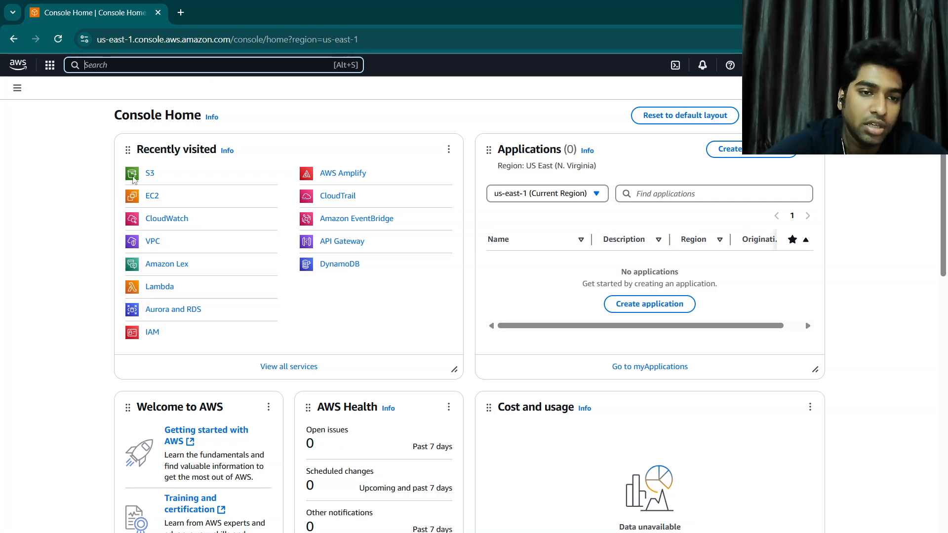
- Search the AWS console for S3 and open the S3 service
{"action": "left_click", "coordinate": [143, 74]}
{"action": "type", "text": "S3"}
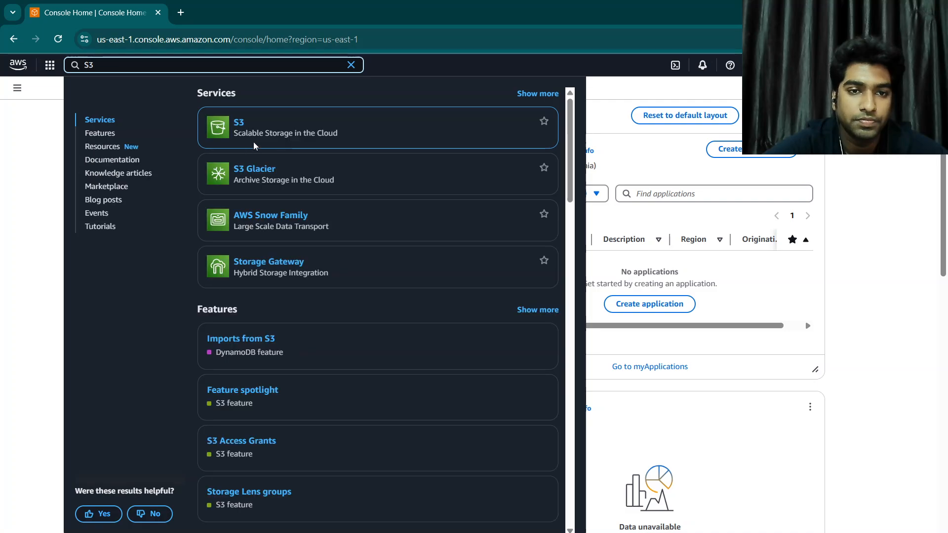
{"action": "left_click", "coordinate": [243, 128]}
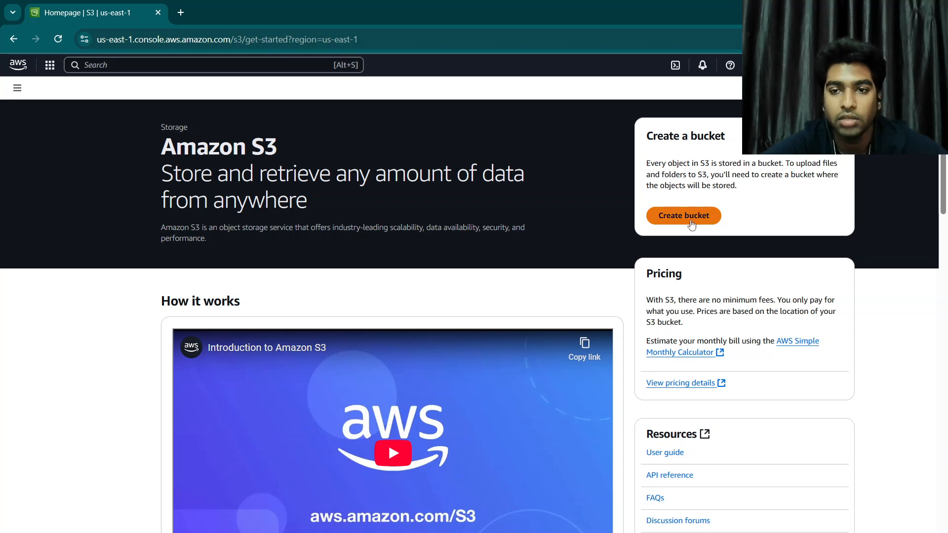
- Start a new S3 bucket and name it with the owner's first name followed by "sbuvketproject"
{"action": "left_click", "coordinate": [691, 218]}
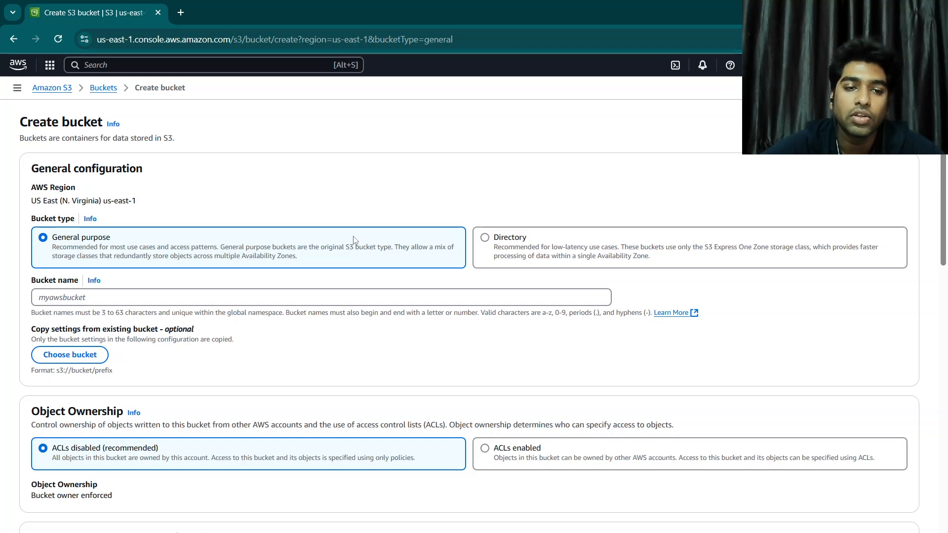
{"action": "left_click", "coordinate": [296, 300]}
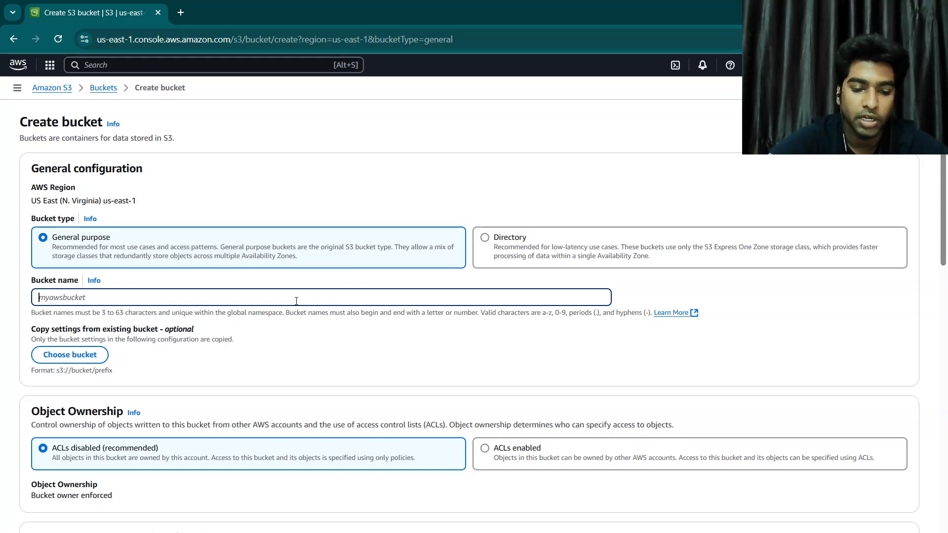
{"action": "type", "text": "dhruvas"}
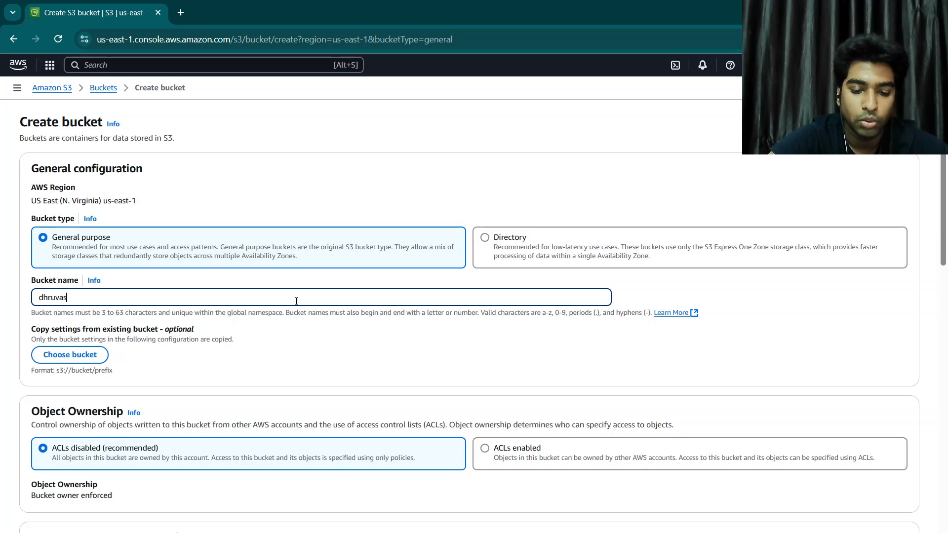
{"action": "type", "text": "buvke"}
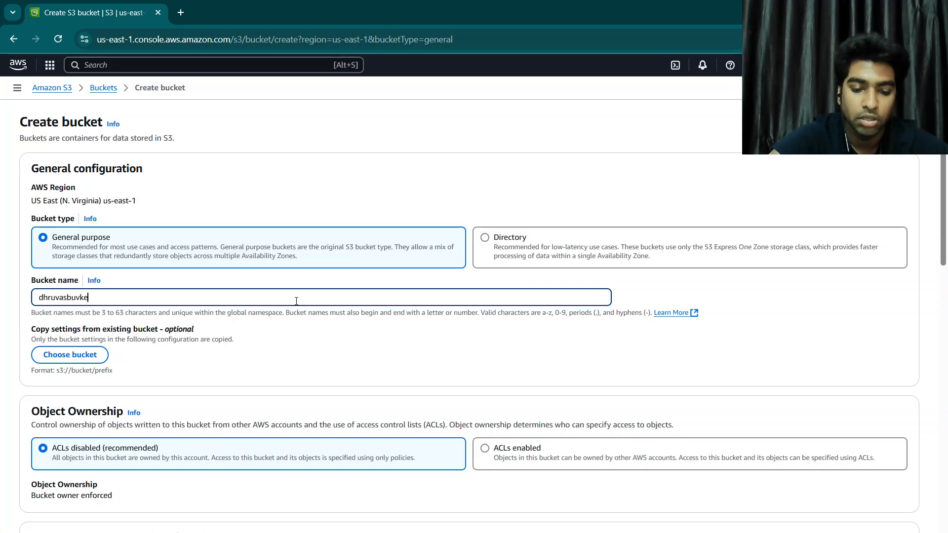
{"action": "type", "text": "tproject"}
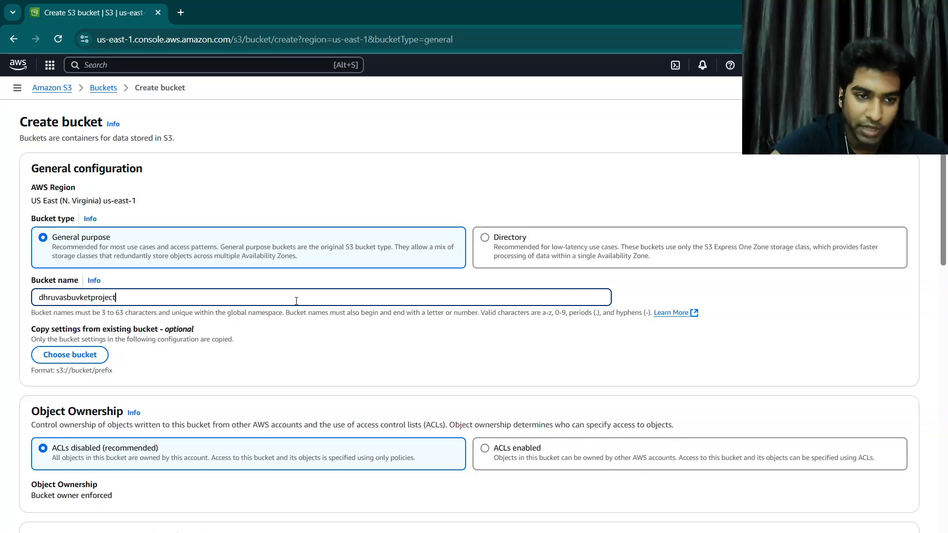
- Turn off Block all public access for the new bucket and try to create the bucket
{"action": "scroll", "coordinate": [340, 335], "scroll_direction": "down", "scroll_amount": 1}
{"action": "scroll", "coordinate": [340, 334], "scroll_direction": "down", "scroll_amount": 3}
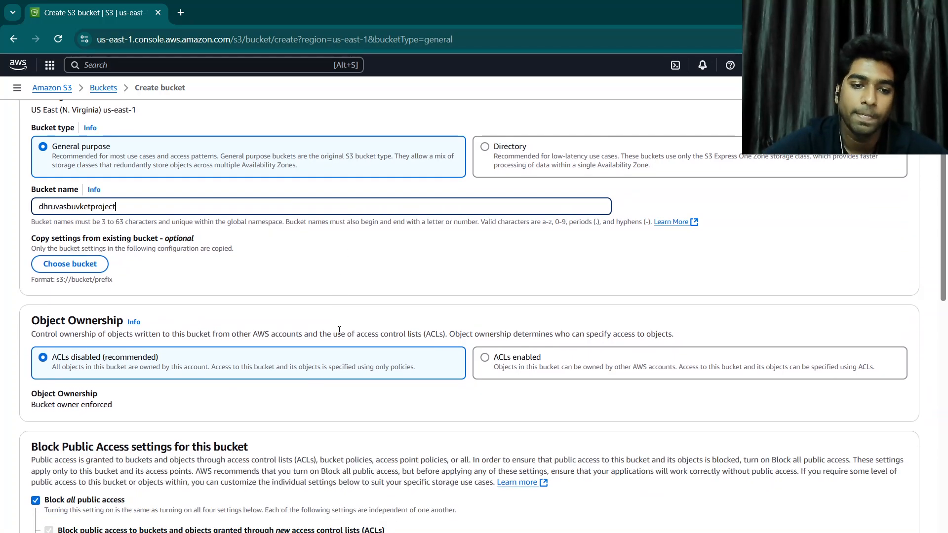
{"action": "scroll", "coordinate": [192, 357], "scroll_direction": "down", "scroll_amount": 2}
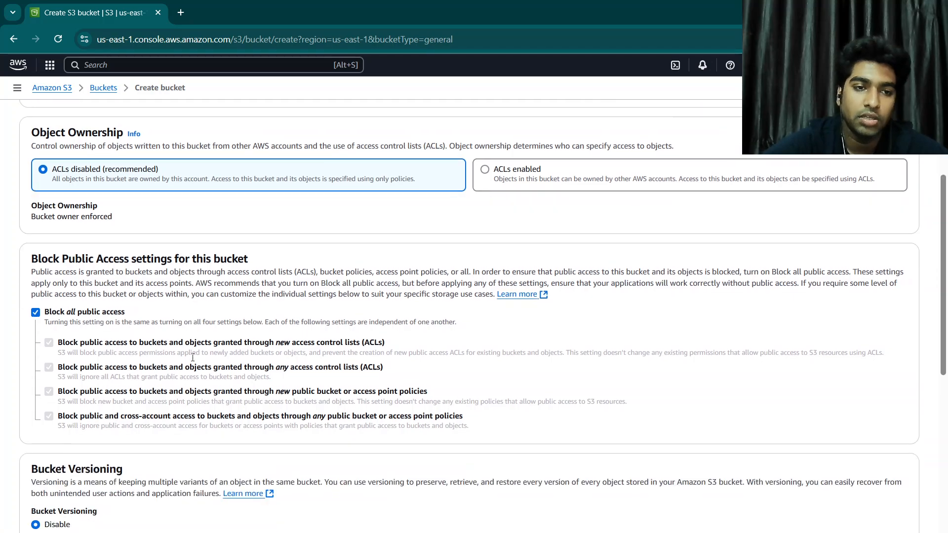
{"action": "left_click", "coordinate": [35, 309]}
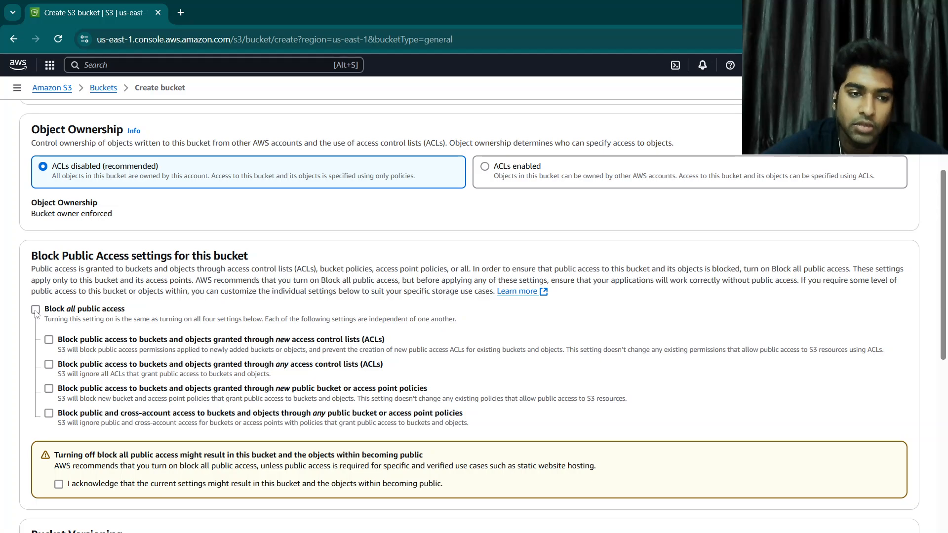
{"action": "scroll", "coordinate": [107, 333], "scroll_direction": "down", "scroll_amount": 1}
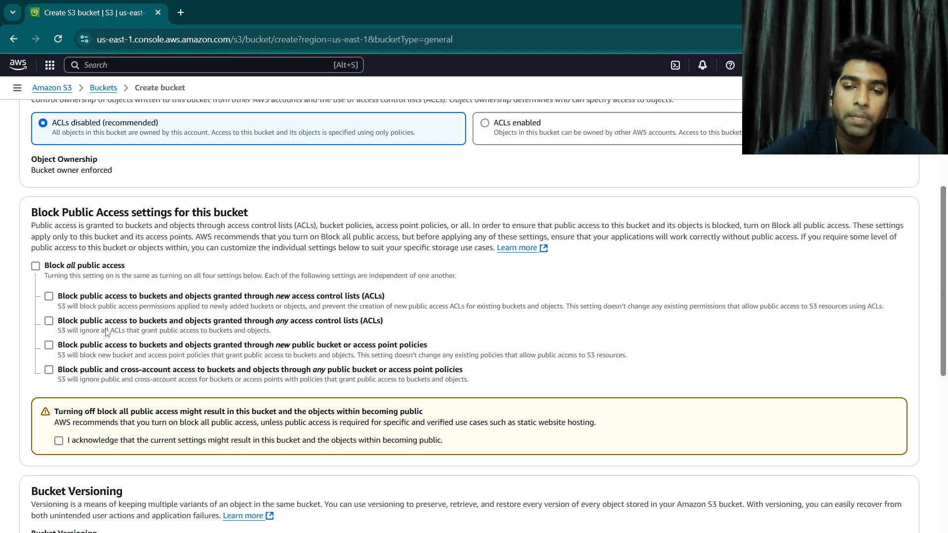
{"action": "scroll", "coordinate": [107, 333], "scroll_direction": "down", "scroll_amount": 7}
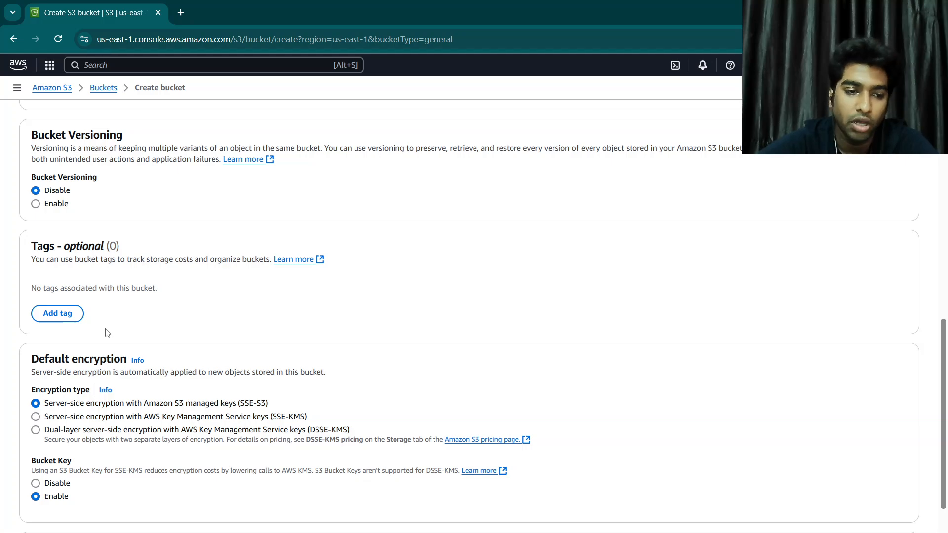
{"action": "scroll", "coordinate": [107, 333], "scroll_direction": "down", "scroll_amount": 3}
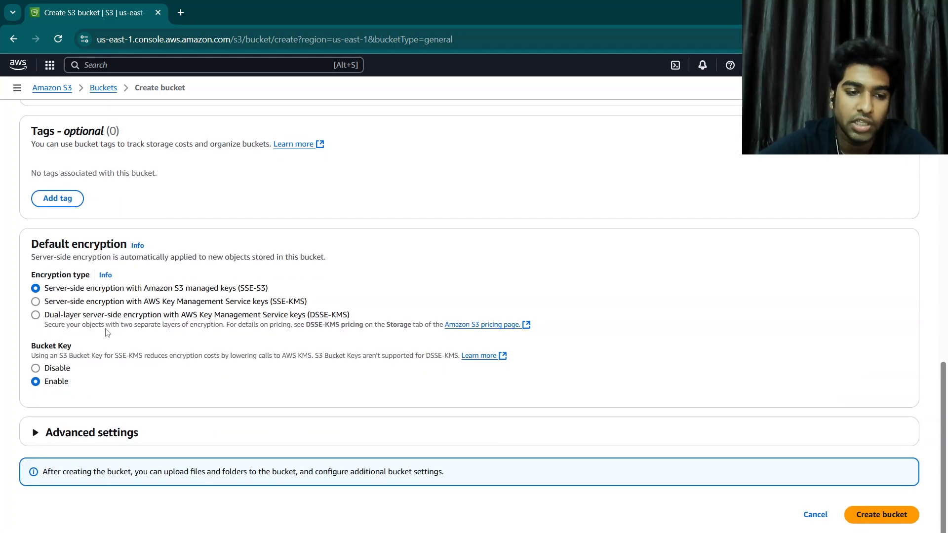
{"action": "left_click", "coordinate": [876, 518]}
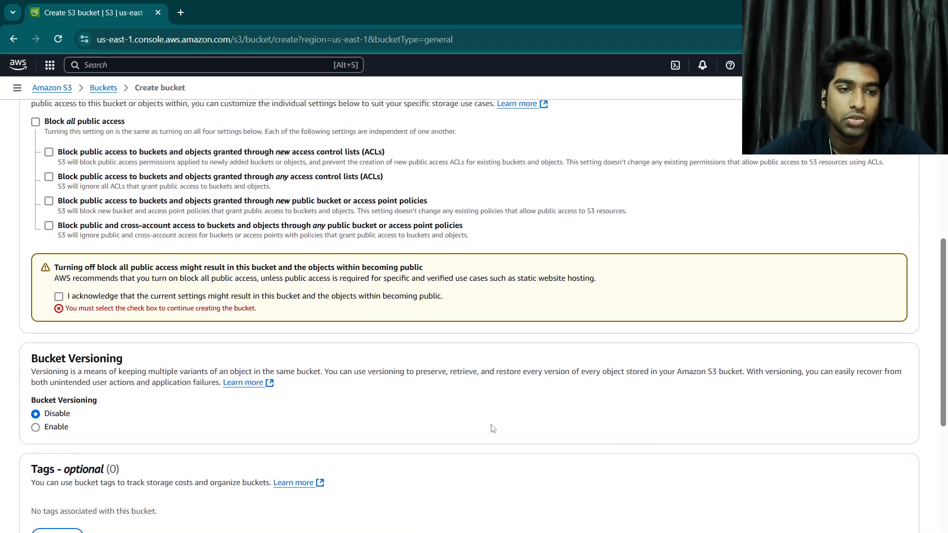
- Acknowledge that the settings might make the bucket and its objects public, and create the bucket
{"action": "left_click", "coordinate": [58, 297]}
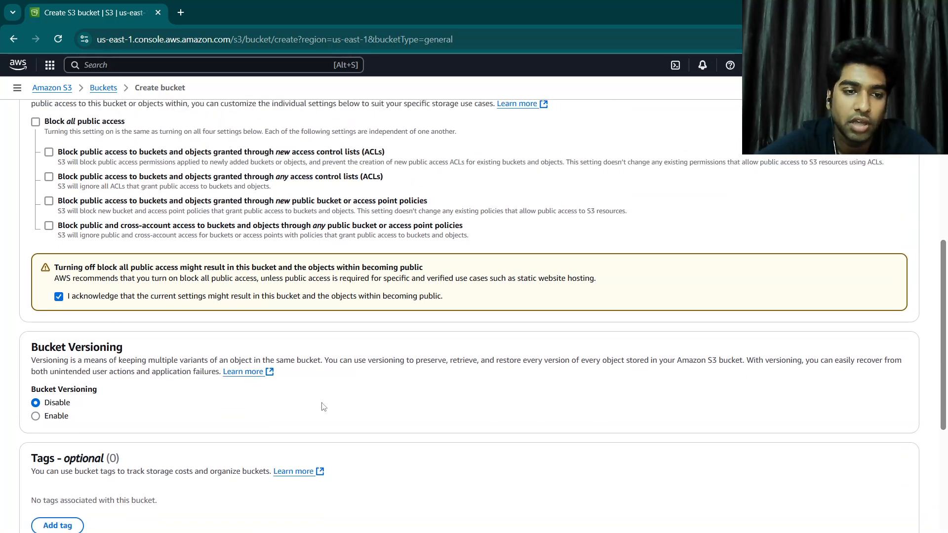
{"action": "scroll", "coordinate": [324, 406], "scroll_direction": "down", "scroll_amount": 7}
{"action": "left_click", "coordinate": [887, 515]}
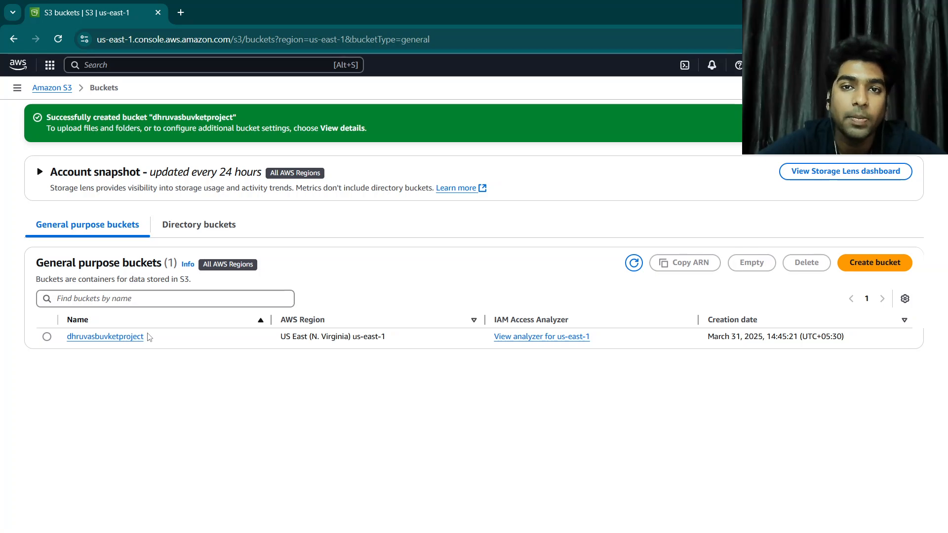
- Start an upload in the new bucket and add the app, index and style files from the PS-2 PROJECT folder
{"action": "left_click", "coordinate": [117, 337]}
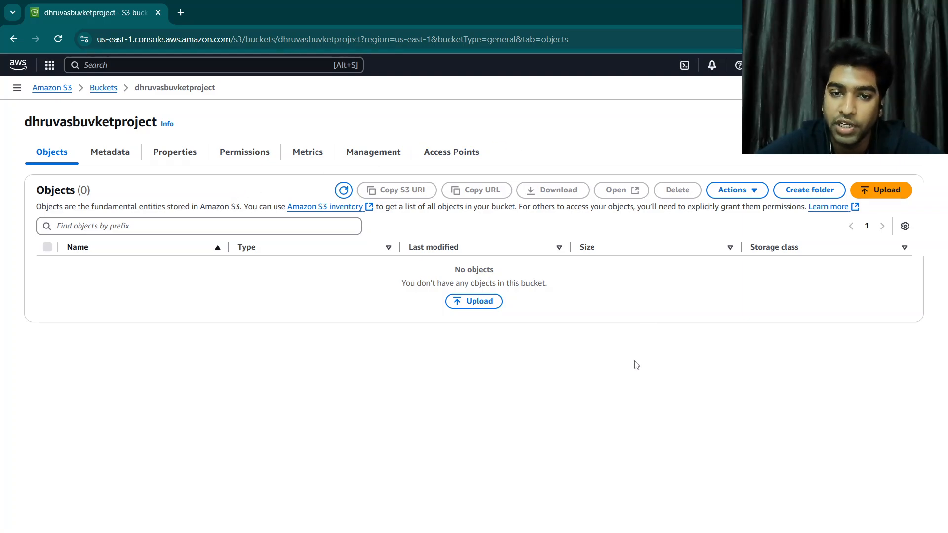
{"action": "left_click", "coordinate": [464, 307]}
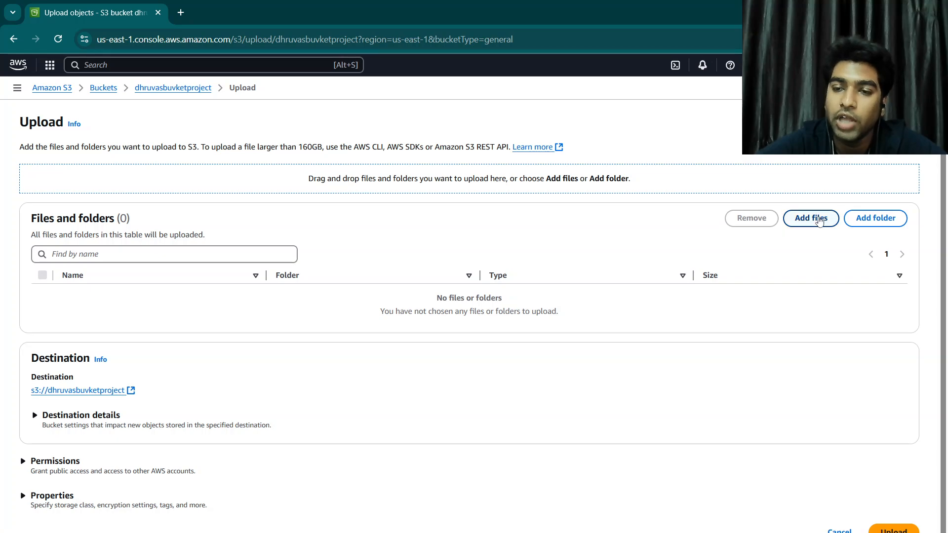
{"action": "left_click", "coordinate": [819, 220]}
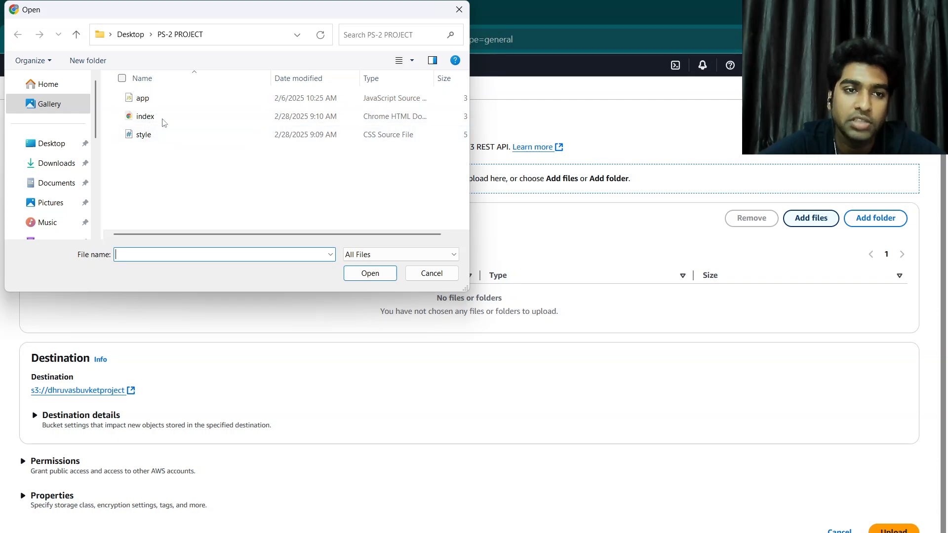
{"action": "left_click", "coordinate": [160, 103]}
{"action": "key", "text": "Down"}
{"action": "key", "text": "Down"}
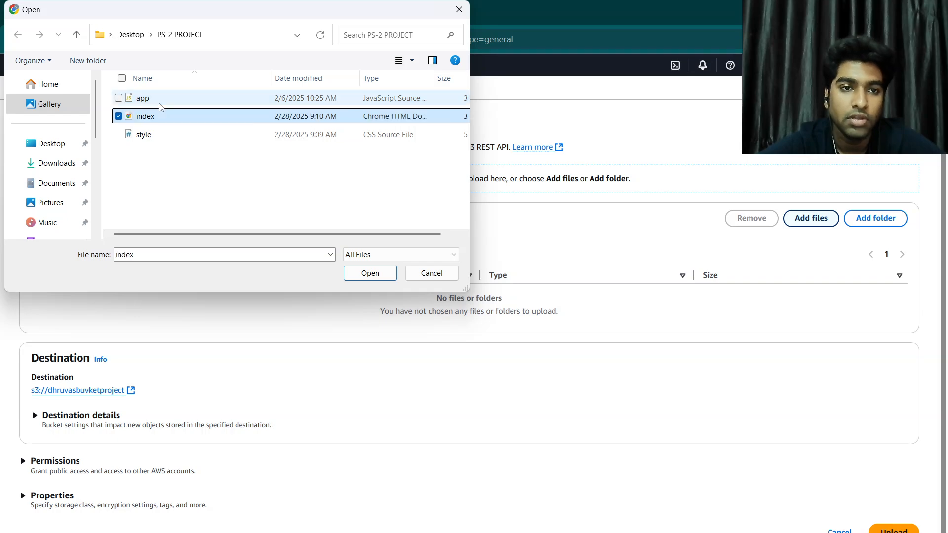
{"action": "left_click", "coordinate": [118, 98]}
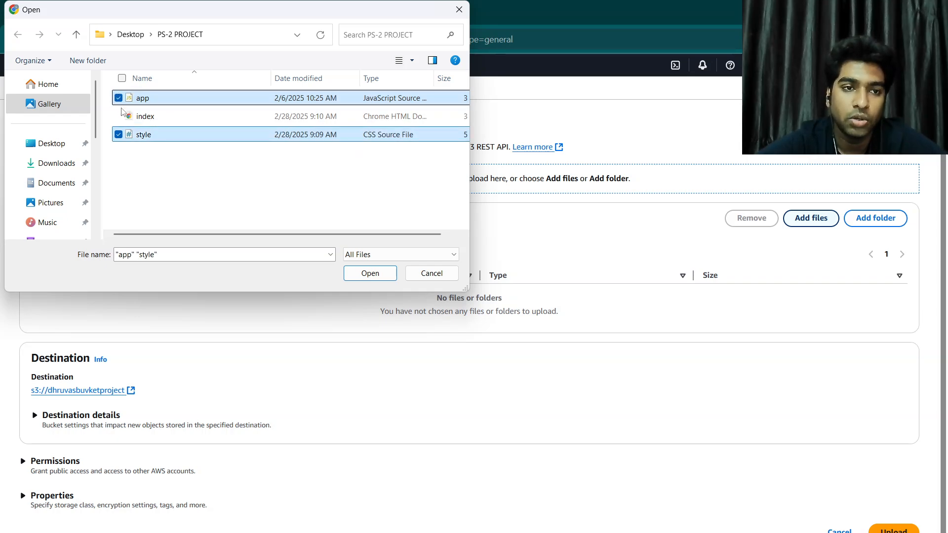
{"action": "left_click", "coordinate": [125, 117]}
{"action": "left_click", "coordinate": [118, 98]}
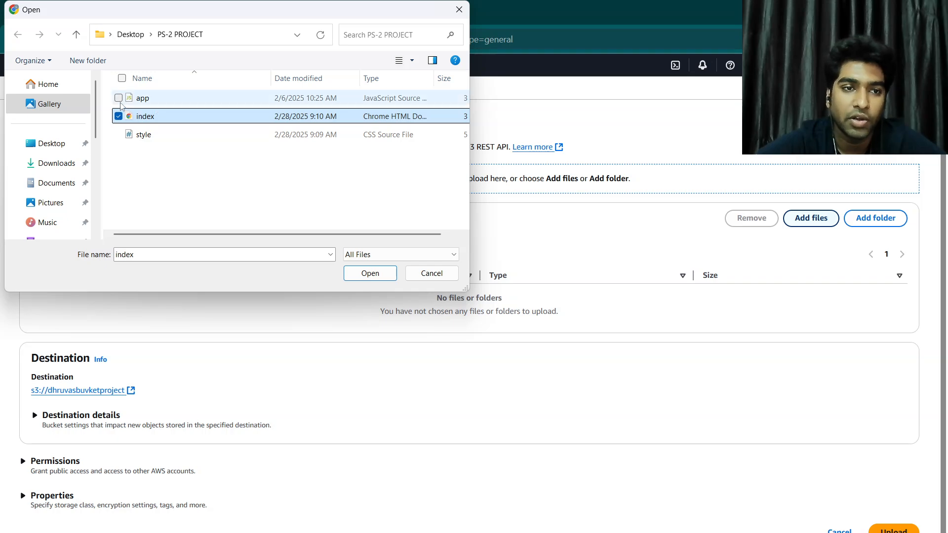
{"action": "left_click", "coordinate": [118, 134]}
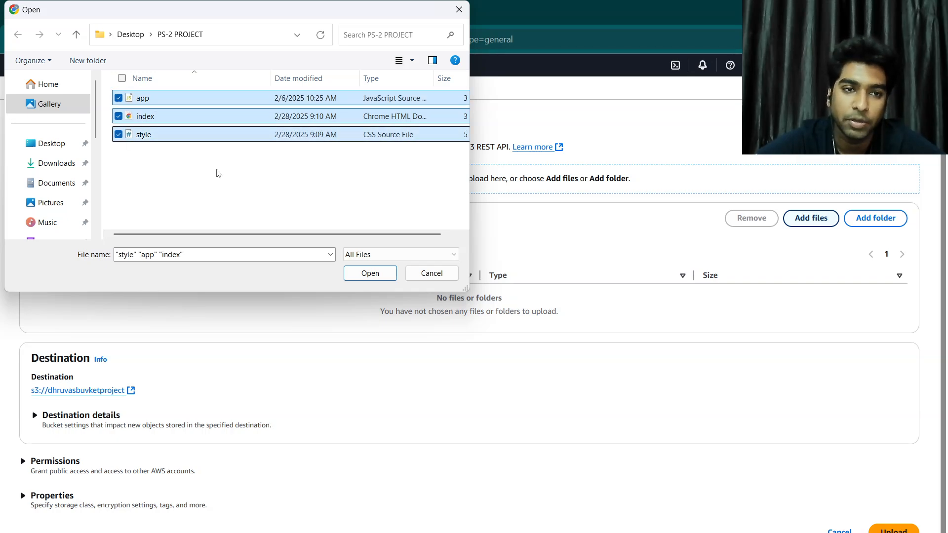
{"action": "left_click", "coordinate": [370, 273]}
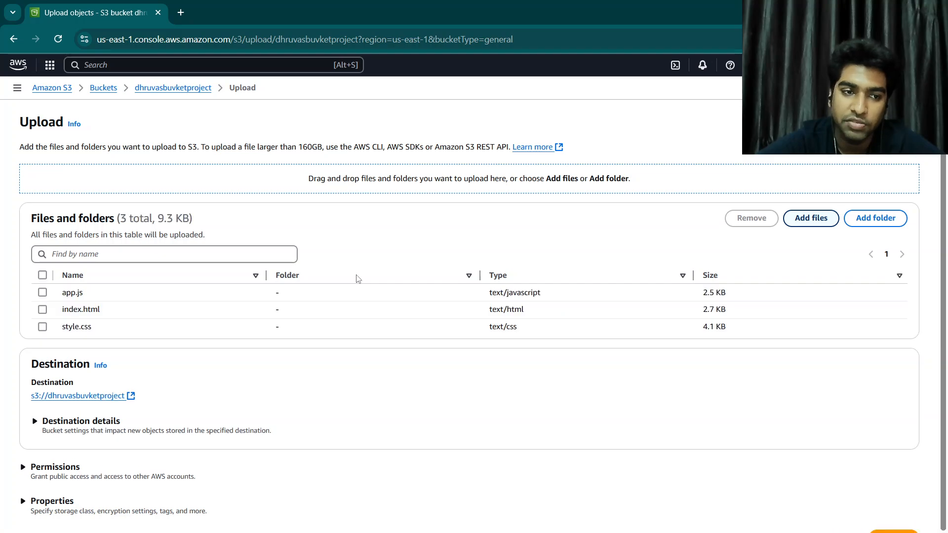
- Upload app.js, index.html and style.css to the bucket and return to its object list
{"action": "left_click", "coordinate": [43, 275]}
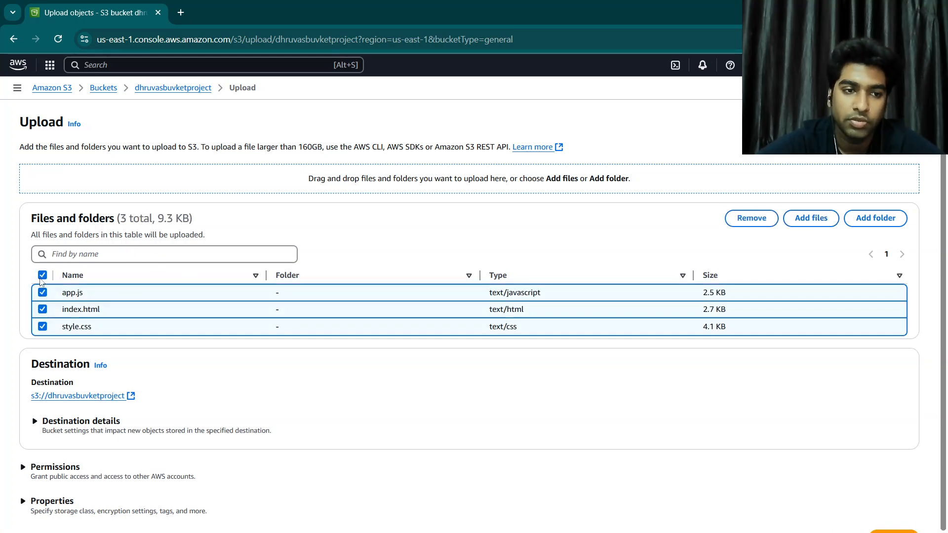
{"action": "scroll", "coordinate": [394, 343], "scroll_direction": "down", "scroll_amount": 1}
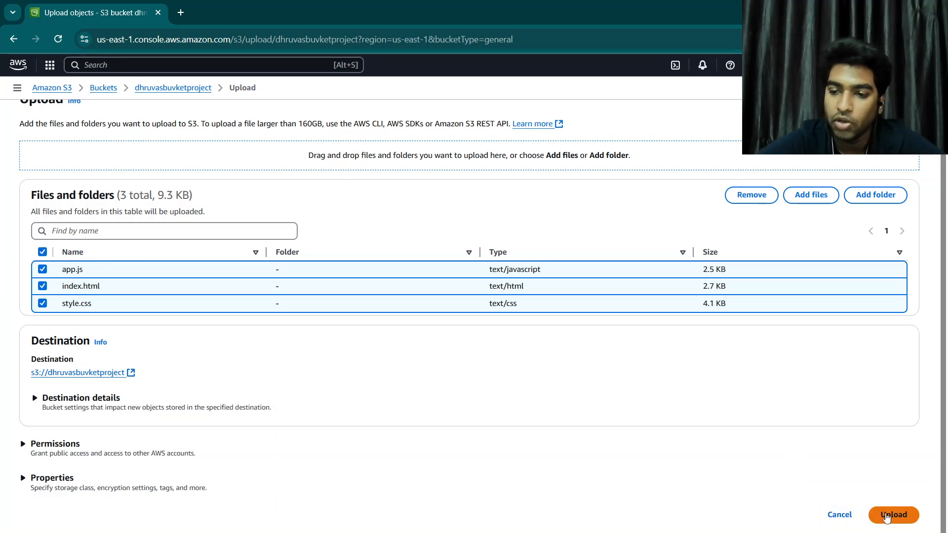
{"action": "left_click", "coordinate": [886, 515]}
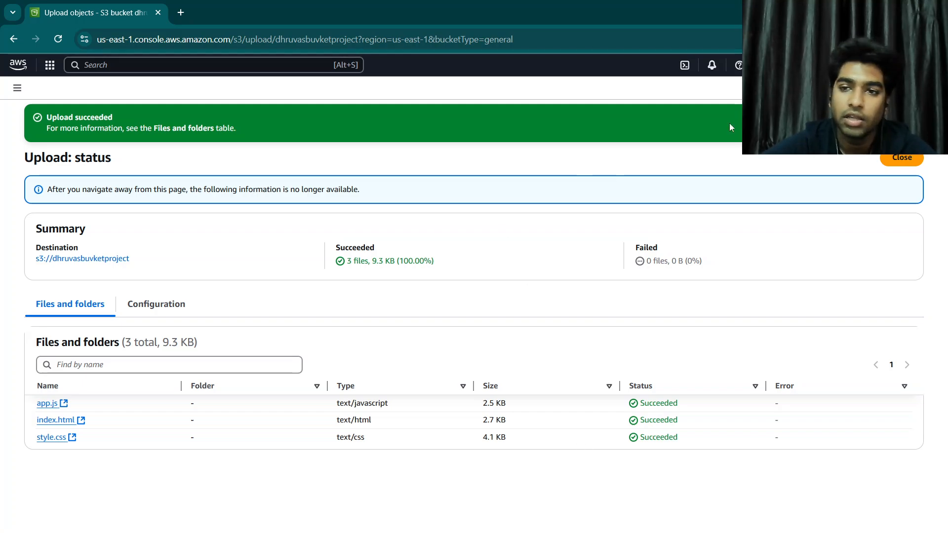
{"action": "left_click", "coordinate": [912, 117]}
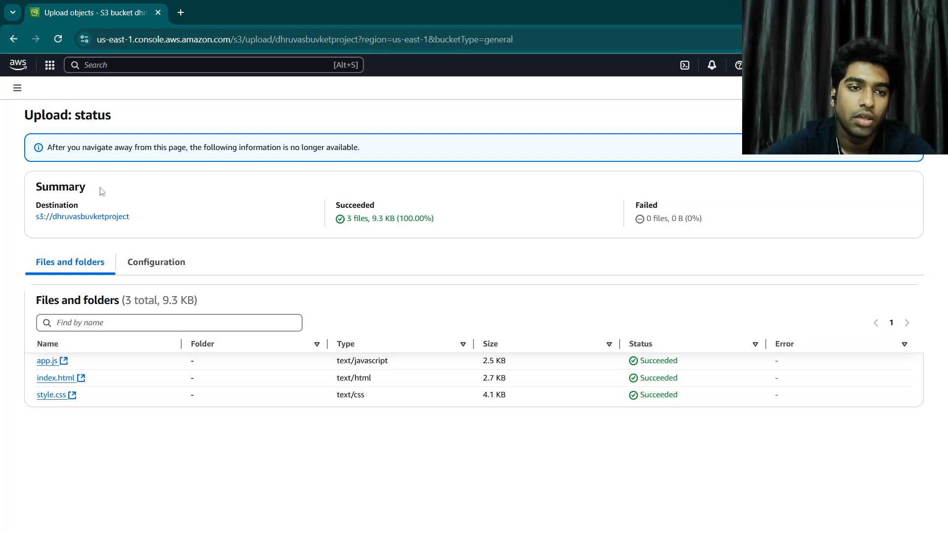
{"action": "left_click", "coordinate": [905, 115]}
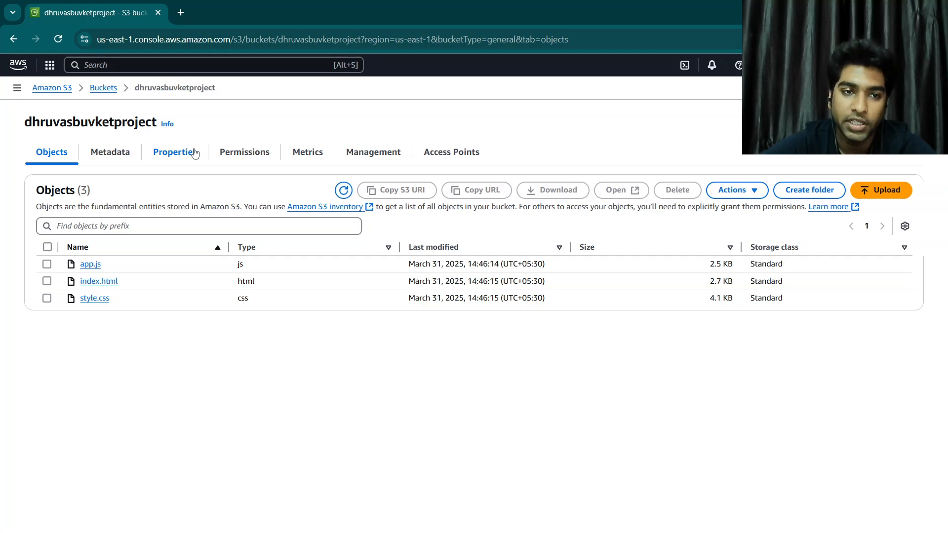
- Edit the bucket's static website hosting property and set hosting to Enable
{"action": "left_click", "coordinate": [194, 153]}
{"action": "scroll", "coordinate": [257, 328], "scroll_direction": "down", "scroll_amount": 15}
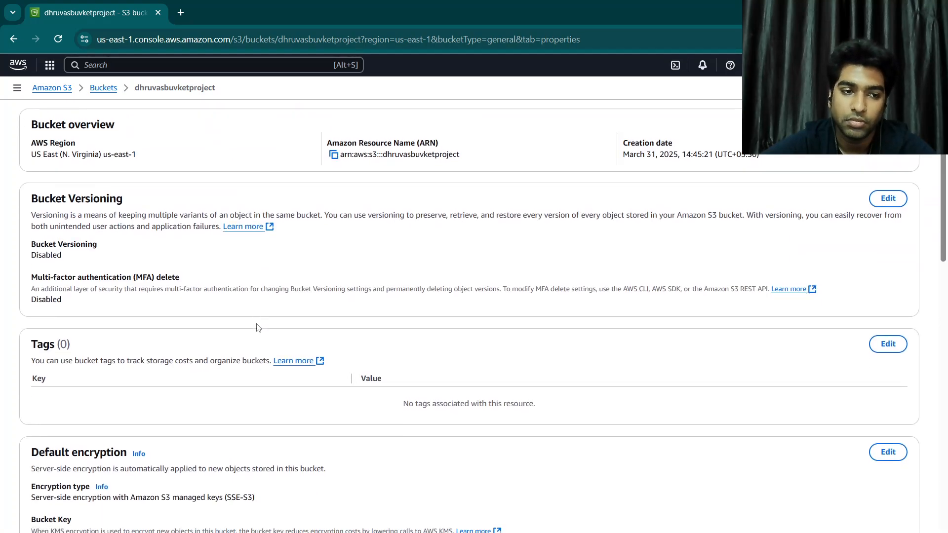
{"action": "scroll", "coordinate": [257, 327], "scroll_direction": "down", "scroll_amount": 8}
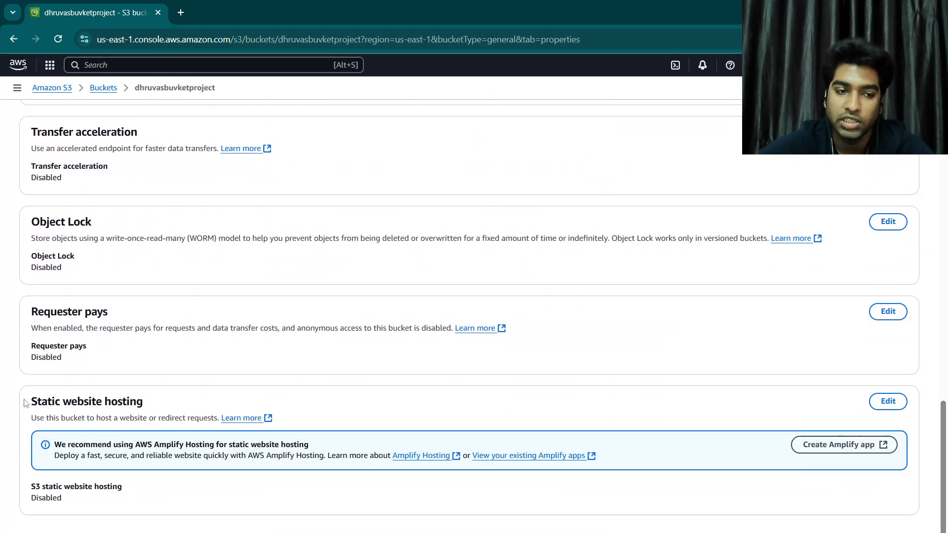
{"action": "left_click", "coordinate": [886, 402]}
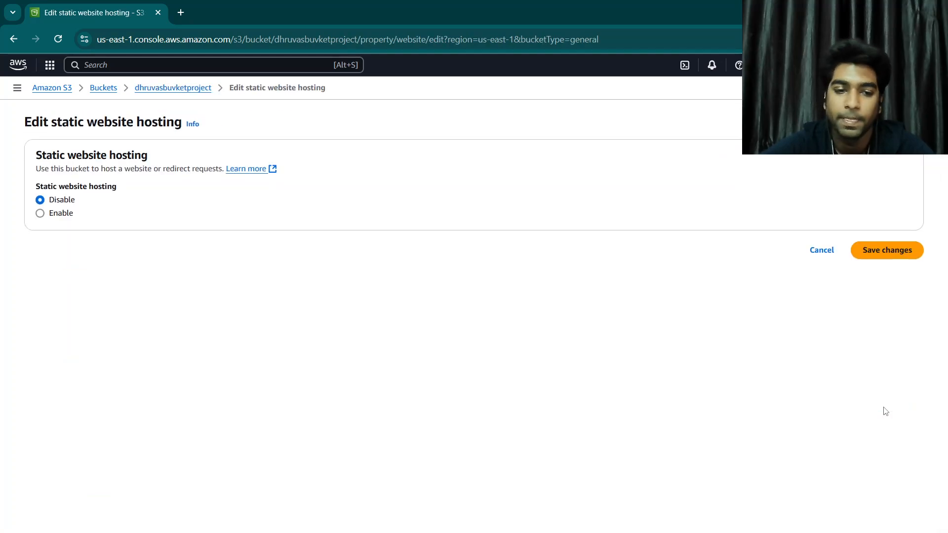
{"action": "left_click", "coordinate": [52, 216]}
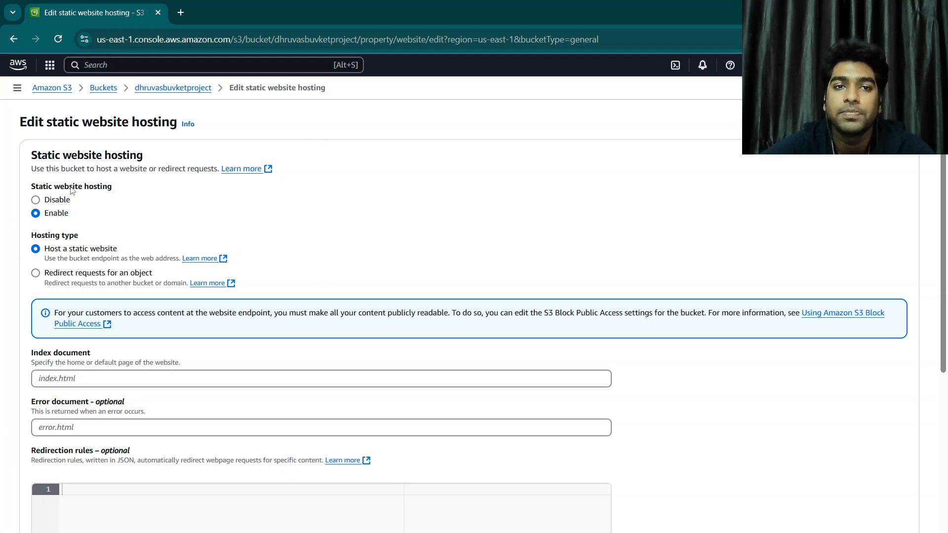
- Set the index document to index.html and save the static website hosting changes
{"action": "scroll", "coordinate": [311, 238], "scroll_direction": "down", "scroll_amount": 6}
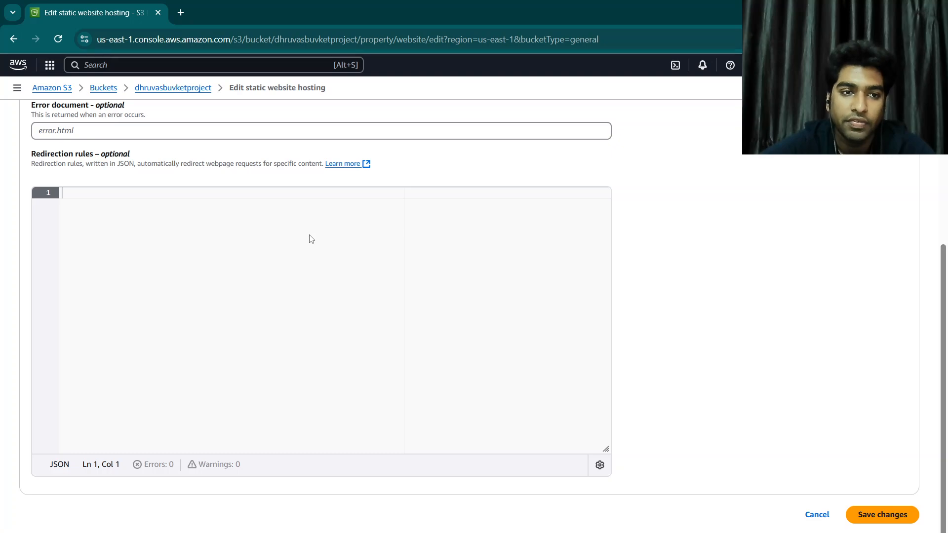
{"action": "scroll", "coordinate": [311, 238], "scroll_direction": "up", "scroll_amount": 3}
{"action": "left_click", "coordinate": [84, 231]}
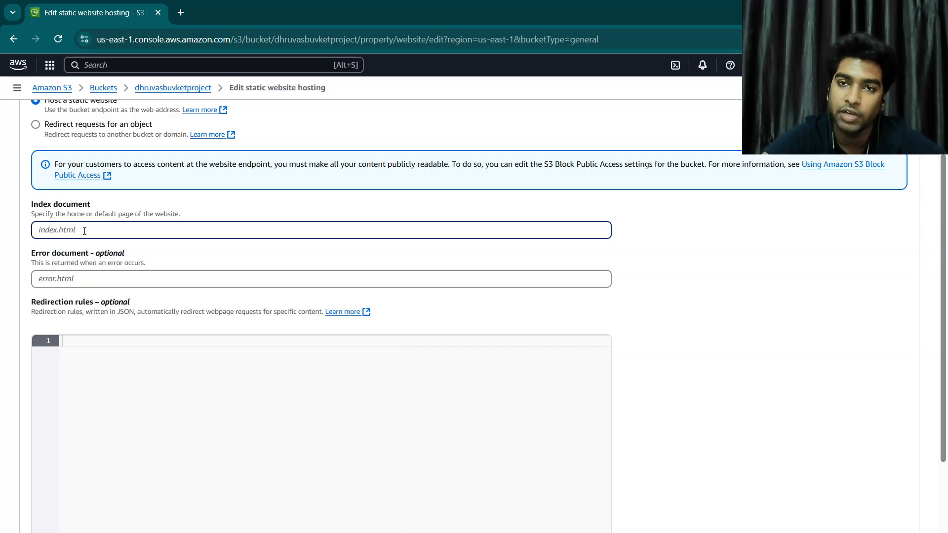
{"action": "type", "text": "i"}
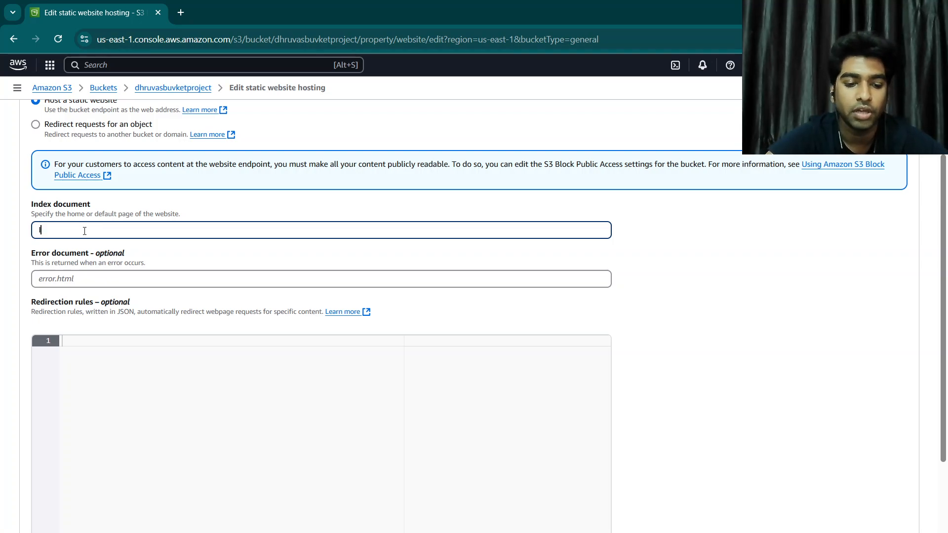
{"action": "key", "text": "BackSpace"}
{"action": "type", "text": "index.html"}
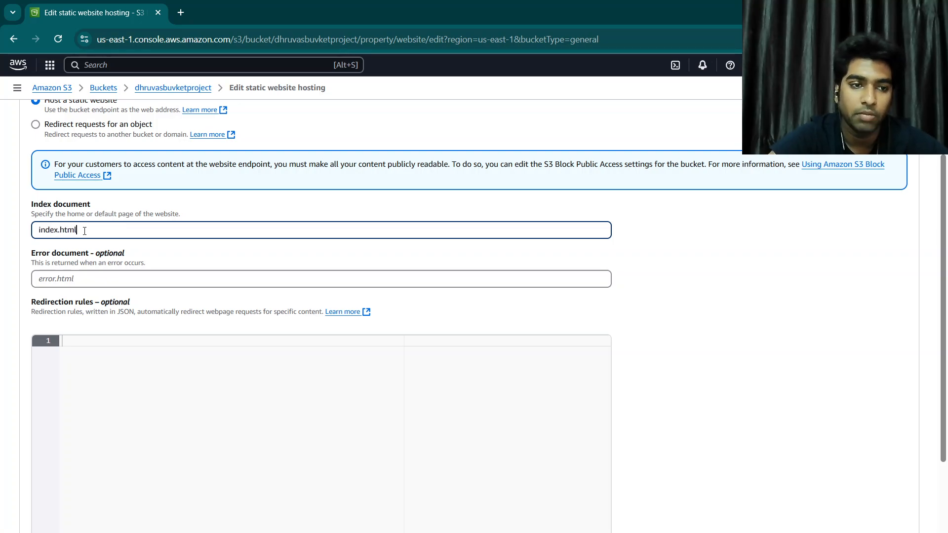
{"action": "scroll", "coordinate": [194, 263], "scroll_direction": "down", "scroll_amount": 3}
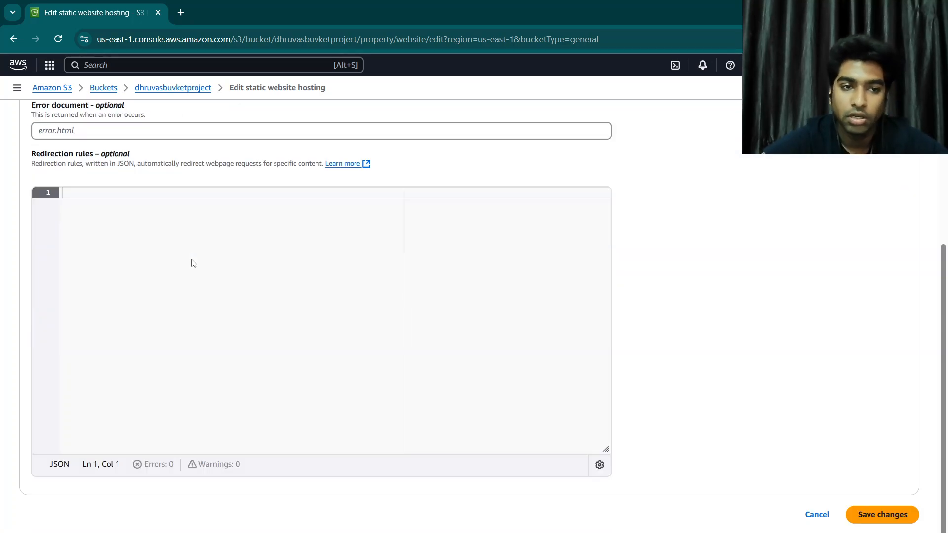
{"action": "left_click", "coordinate": [862, 522]}
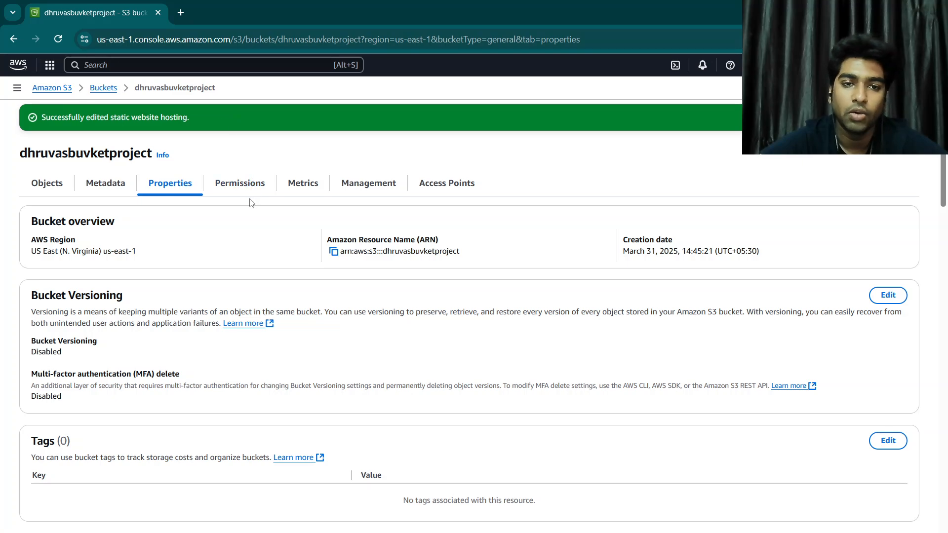
- Edit the bucket policy and insert a 2012-10-17 policy allowing s3:GetObject for Principal "*" on Resource "arn:aws:s3:::your-bucket-name/*"
{"action": "left_click", "coordinate": [240, 183]}
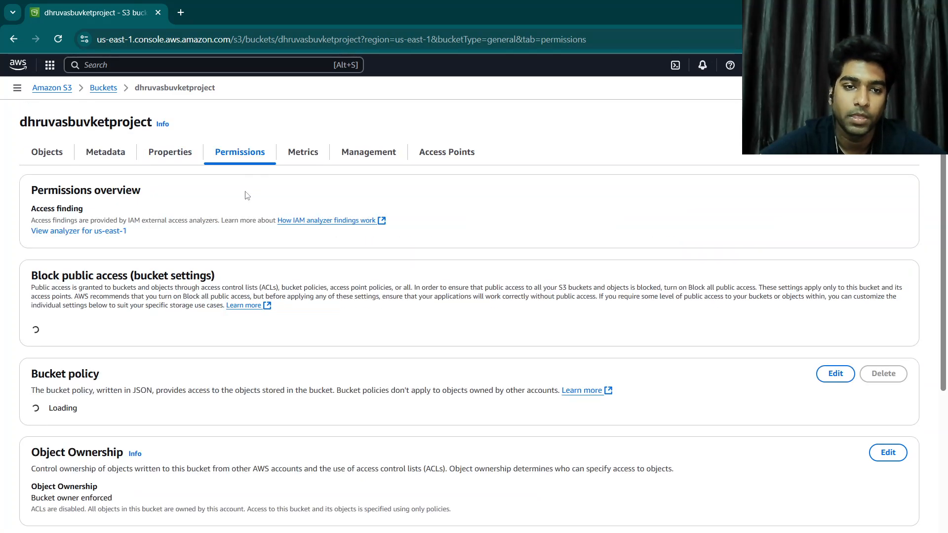
{"action": "scroll", "coordinate": [205, 363], "scroll_direction": "down", "scroll_amount": 7}
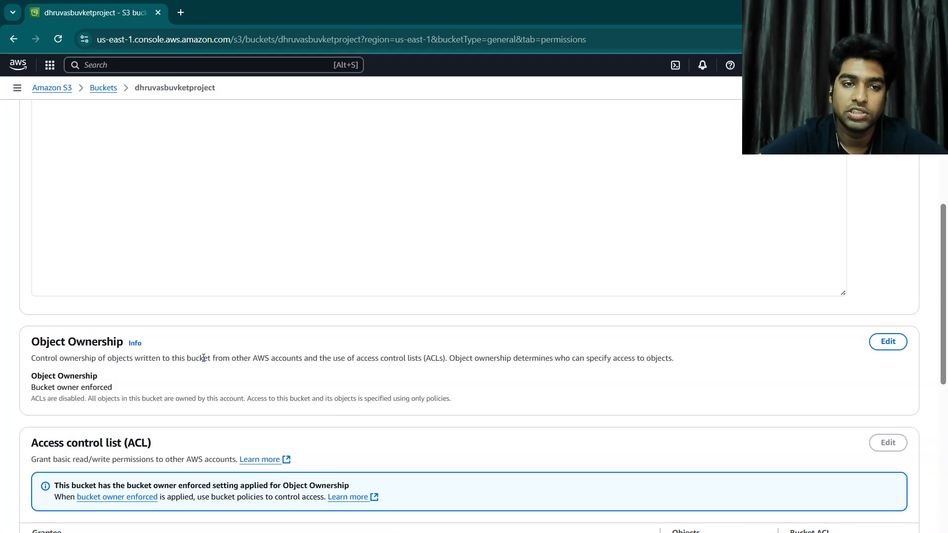
{"action": "scroll", "coordinate": [203, 358], "scroll_direction": "up", "scroll_amount": 4}
{"action": "scroll", "coordinate": [384, 113], "scroll_direction": "up", "scroll_amount": 2}
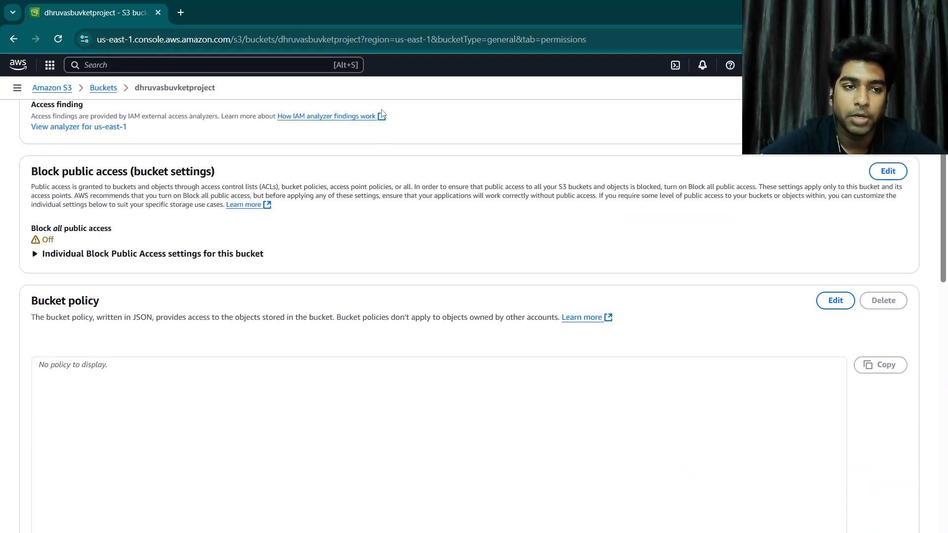
{"action": "scroll", "coordinate": [267, 377], "scroll_direction": "down", "scroll_amount": 2}
{"action": "scroll", "coordinate": [295, 257], "scroll_direction": "down", "scroll_amount": 2}
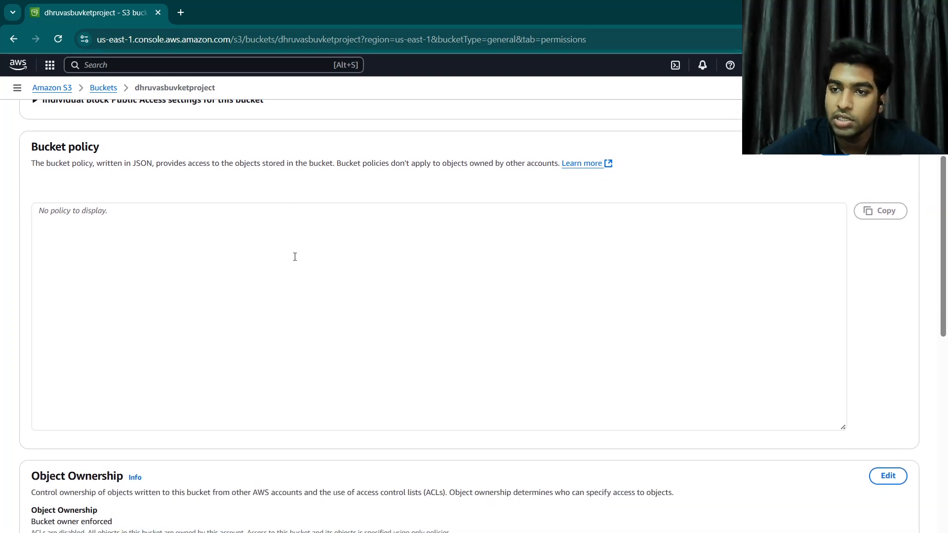
{"action": "left_click", "coordinate": [839, 157]}
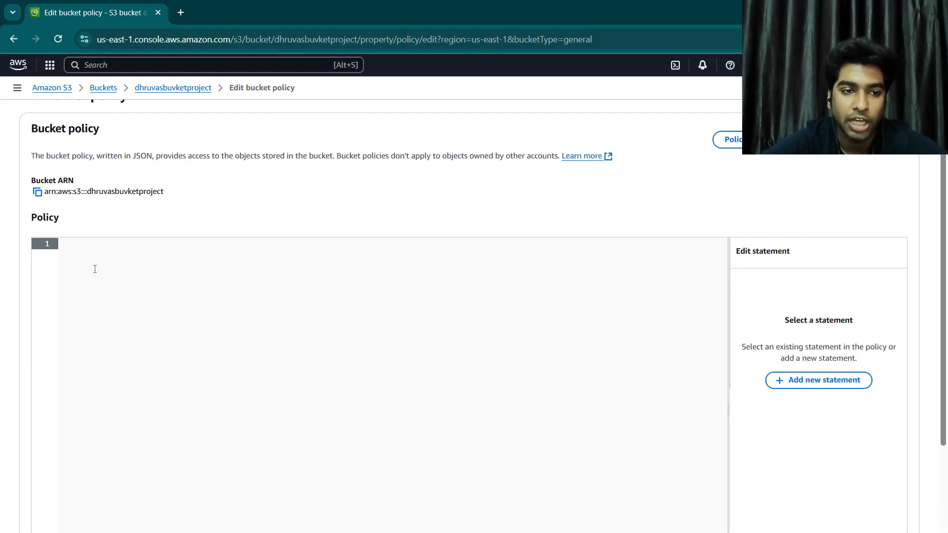
{"action": "type", "text": "{     \"Version\": \"2012-10-17\",     \"Statement\": [         {             \"Effect\": \"Allow\",             \"Principal\": \"*\",             \"Action\": \"s3:GetObject\",             \"Resource\": \"arn:aws:s3:::your-bucket-name/*\"         }     ] }"}
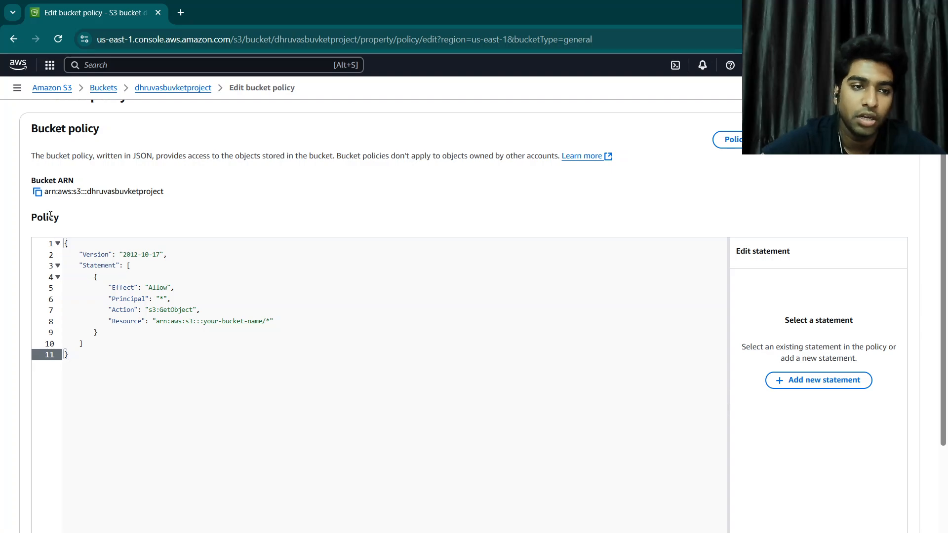
- Replace the placeholder ARN in the policy's Resource with the bucket's own ARN, keeping the /* suffix, and save the bucket policy
{"action": "left_click", "coordinate": [37, 192]}
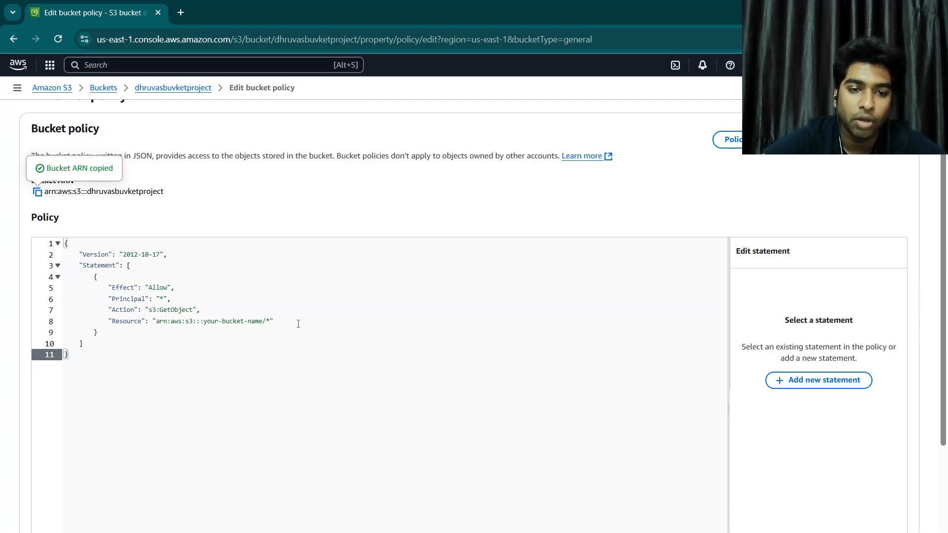
{"action": "left_click_drag", "start_coordinate": [263, 322], "coordinate": [233, 322]}
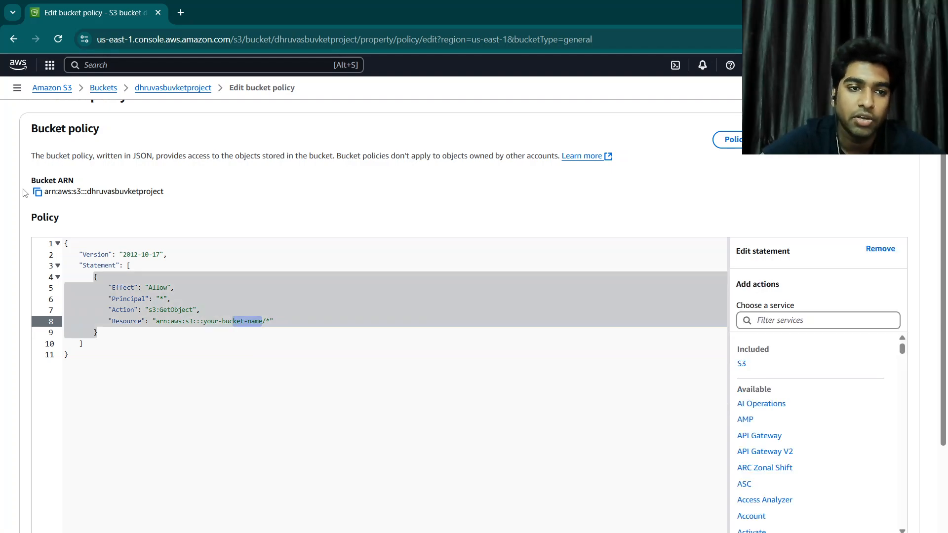
{"action": "left_click", "coordinate": [37, 192]}
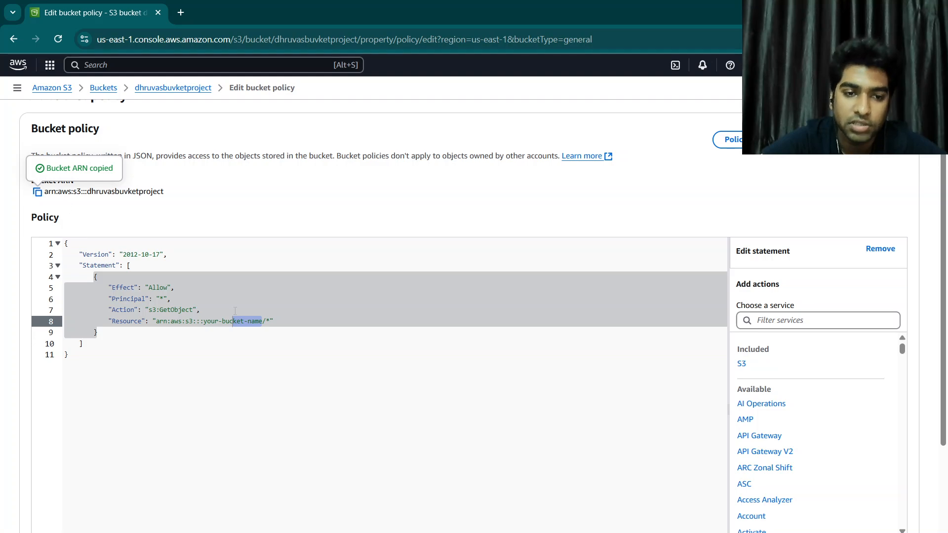
{"action": "left_click_drag", "start_coordinate": [259, 321], "coordinate": [173, 321]}
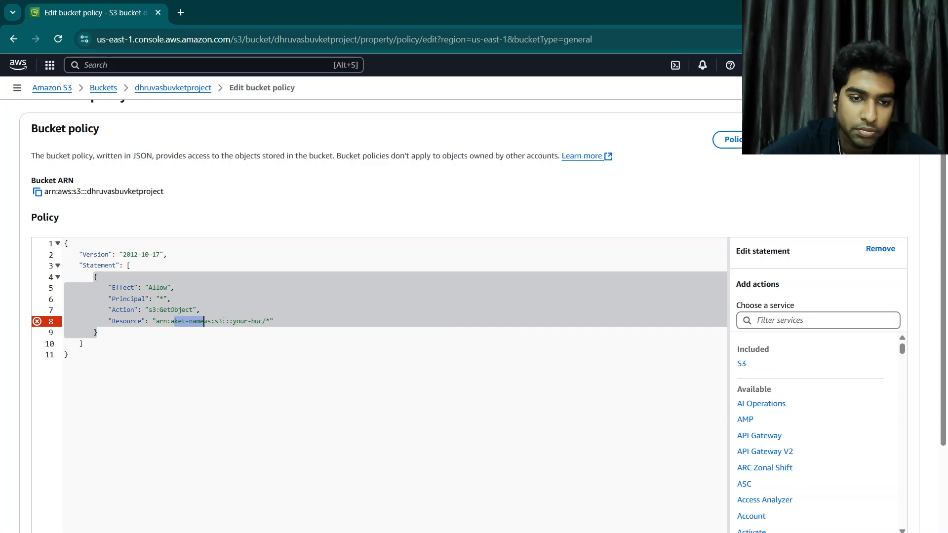
{"action": "left_click_drag", "start_coordinate": [261, 321], "coordinate": [156, 323]}
{"action": "key", "text": "ctrl+v"}
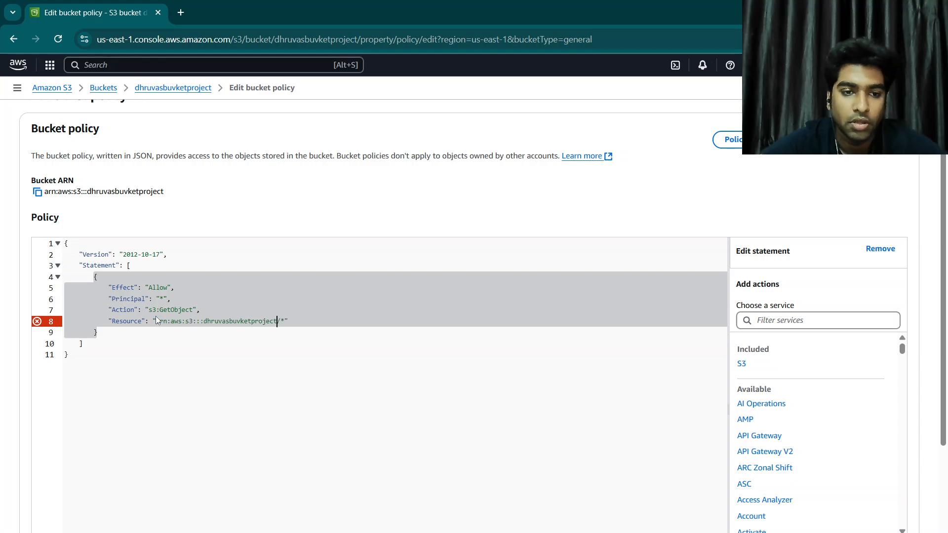
{"action": "scroll", "coordinate": [449, 390], "scroll_direction": "down", "scroll_amount": 3}
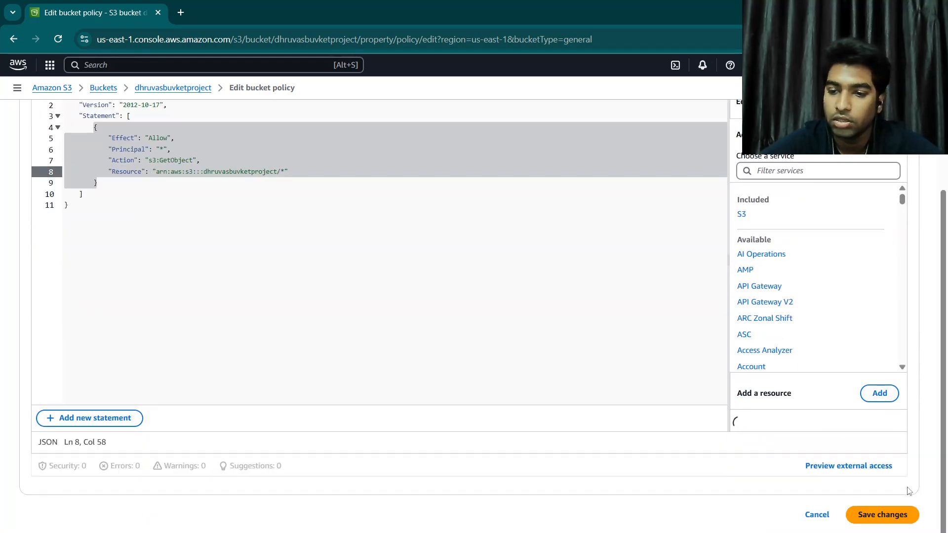
{"action": "left_click", "coordinate": [894, 516]}
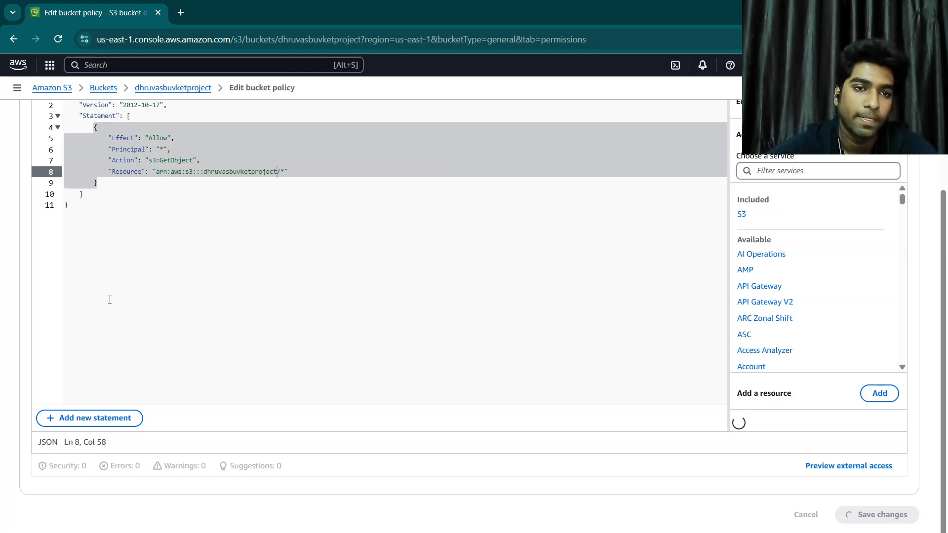
{"action": "scroll", "coordinate": [110, 299], "scroll_direction": "down", "scroll_amount": 6}
{"action": "scroll", "coordinate": [109, 299], "scroll_direction": "up", "scroll_amount": 2}
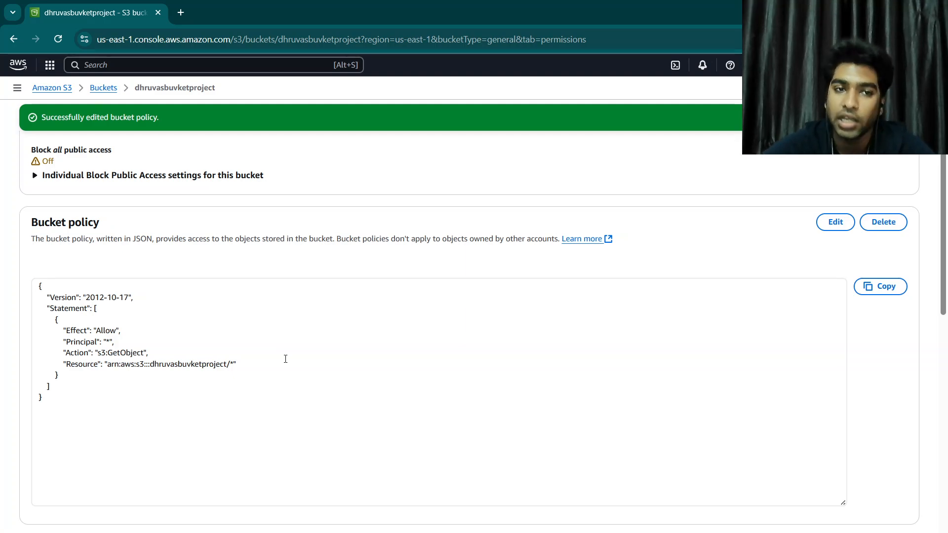
- Copy the bucket website endpoint from the static website hosting properties and open it in a new browser tab
{"action": "scroll", "coordinate": [496, 311], "scroll_direction": "up", "scroll_amount": 4}
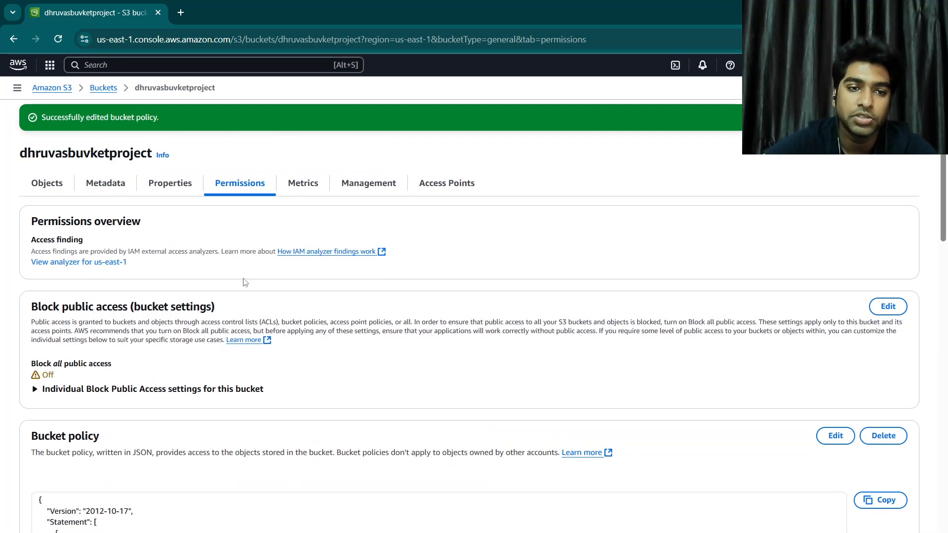
{"action": "left_click", "coordinate": [176, 184]}
{"action": "scroll", "coordinate": [318, 449], "scroll_direction": "down", "scroll_amount": 7}
{"action": "scroll", "coordinate": [316, 451], "scroll_direction": "down", "scroll_amount": 15}
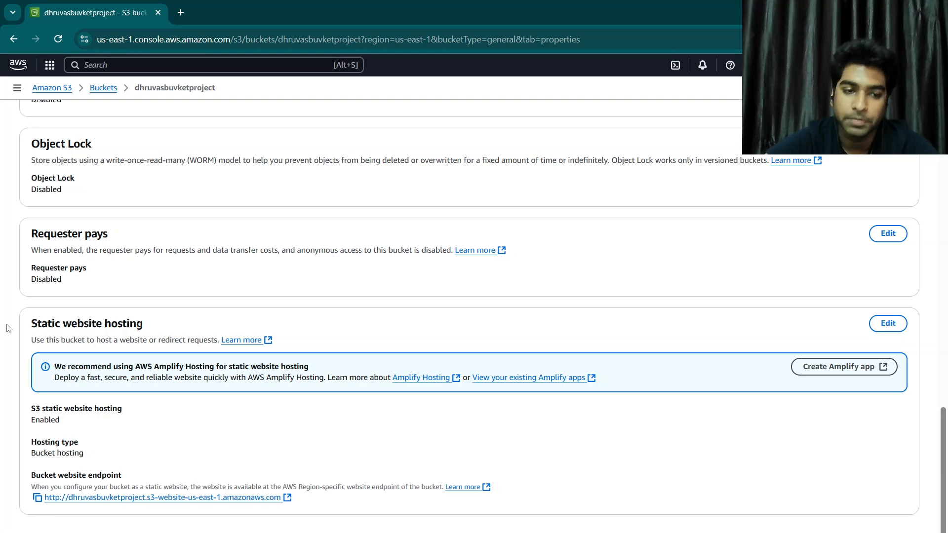
{"action": "left_click", "coordinate": [39, 500]}
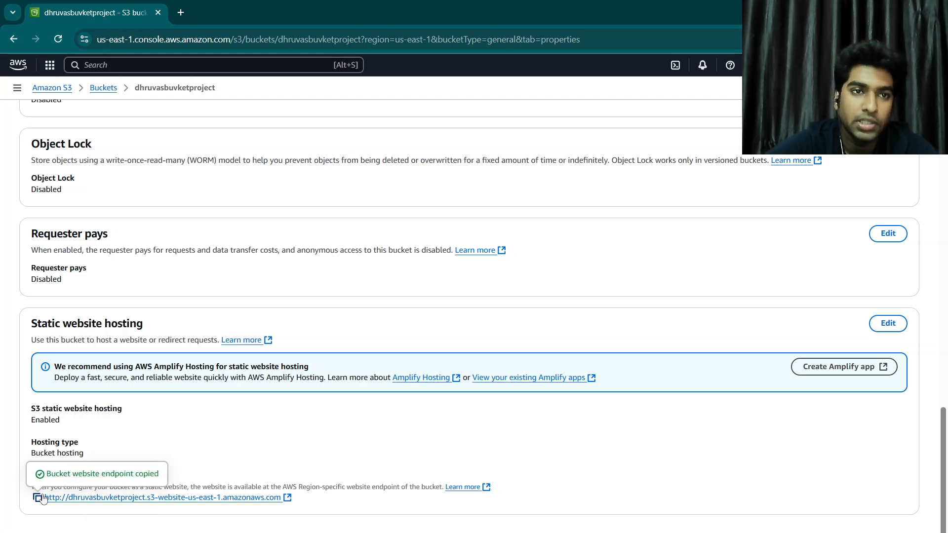
{"action": "left_click", "coordinate": [178, 13]}
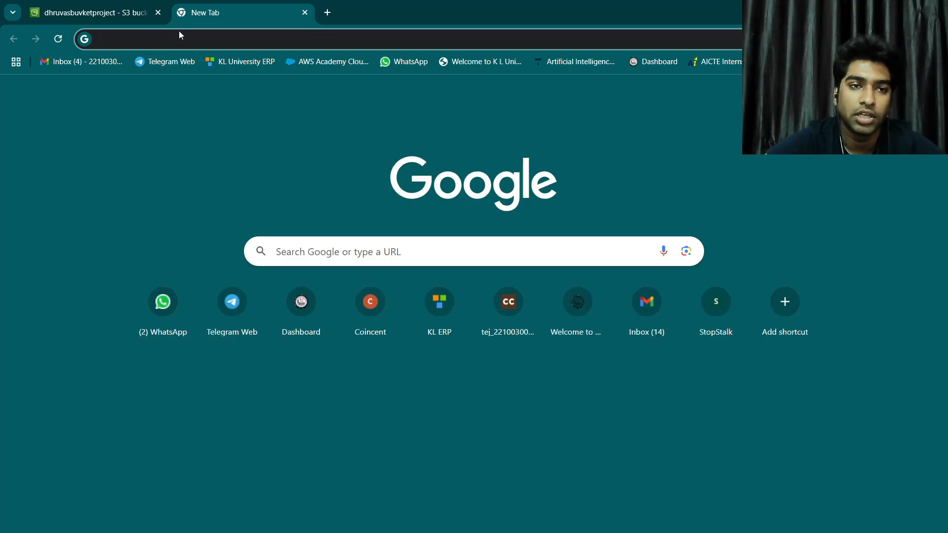
{"action": "key", "text": "ctrl+v"}
{"action": "key", "text": "Return"}
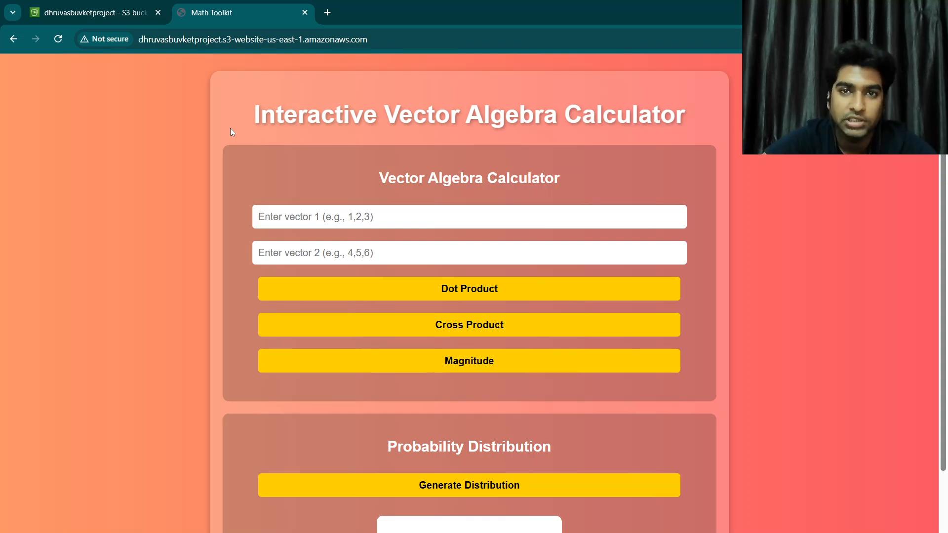
- Enter 1,2,3 as vector 1 and 4,5,6 as vector 2 in the hosted site's Vector Algebra Calculator
{"action": "left_click", "coordinate": [368, 211]}
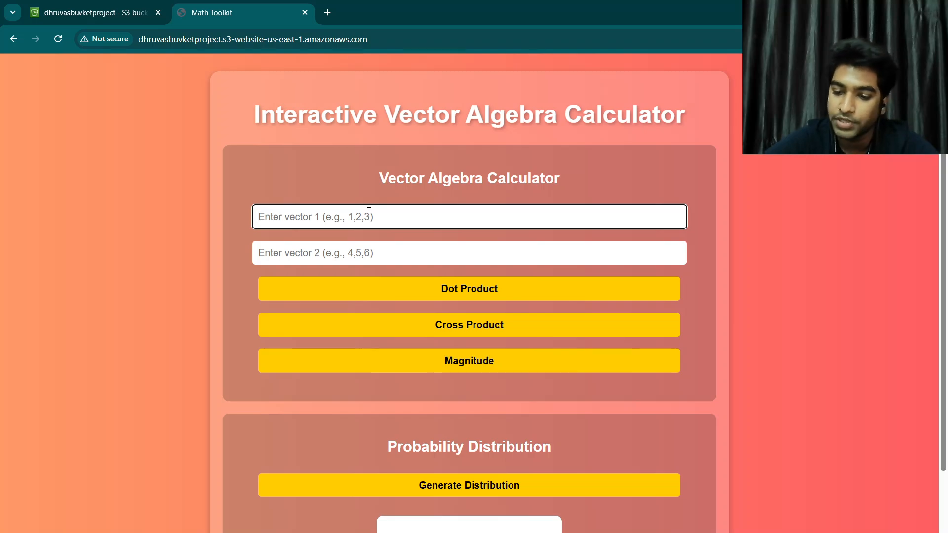
{"action": "type", "text": "1"}
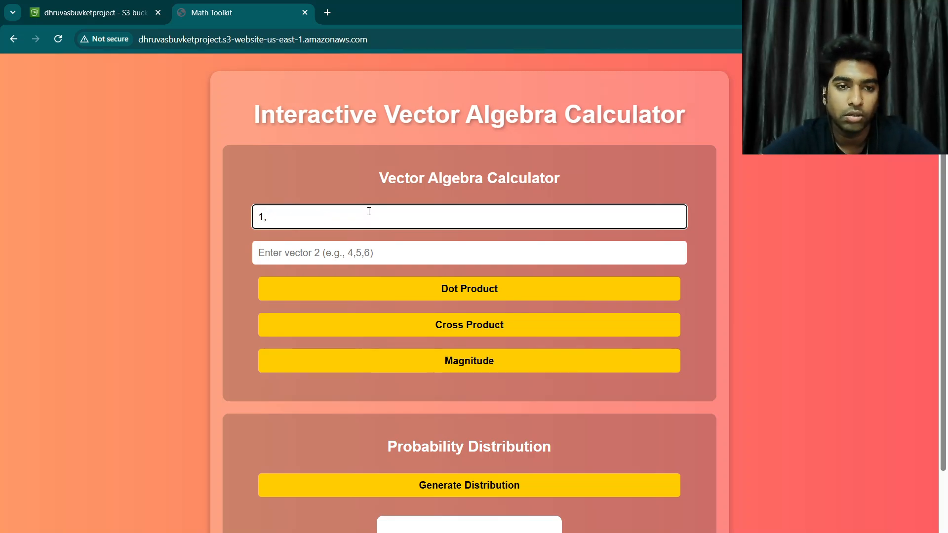
{"action": "type", "text": ",2,"}
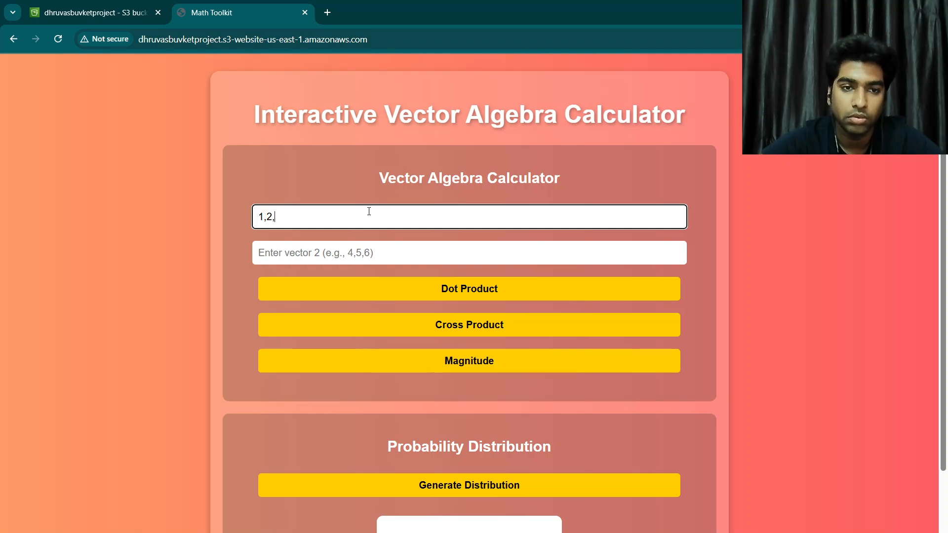
{"action": "type", "text": "3"}
{"action": "left_click", "coordinate": [328, 249]}
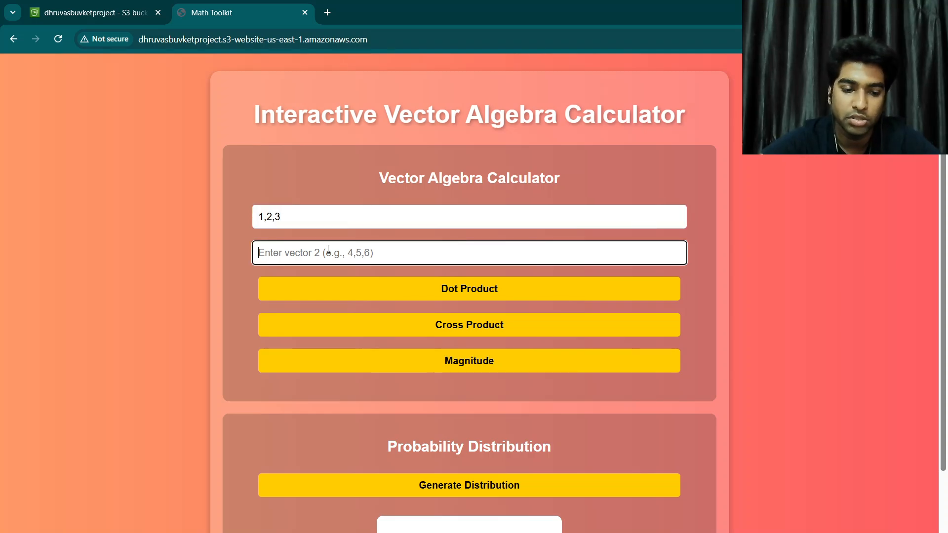
{"action": "type", "text": "4,5,6"}
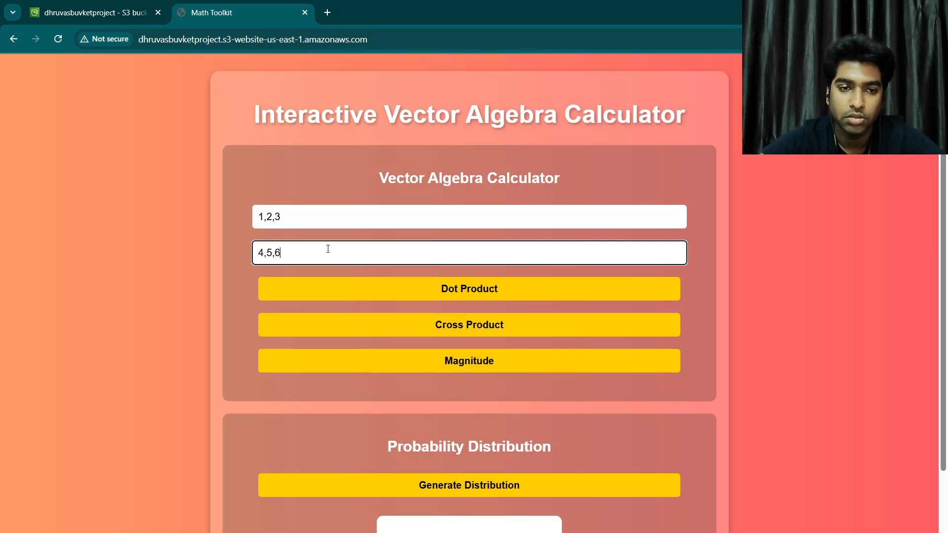
- Calculate the dot product, cross product and magnitude of the entered vectors
{"action": "left_click", "coordinate": [345, 292]}
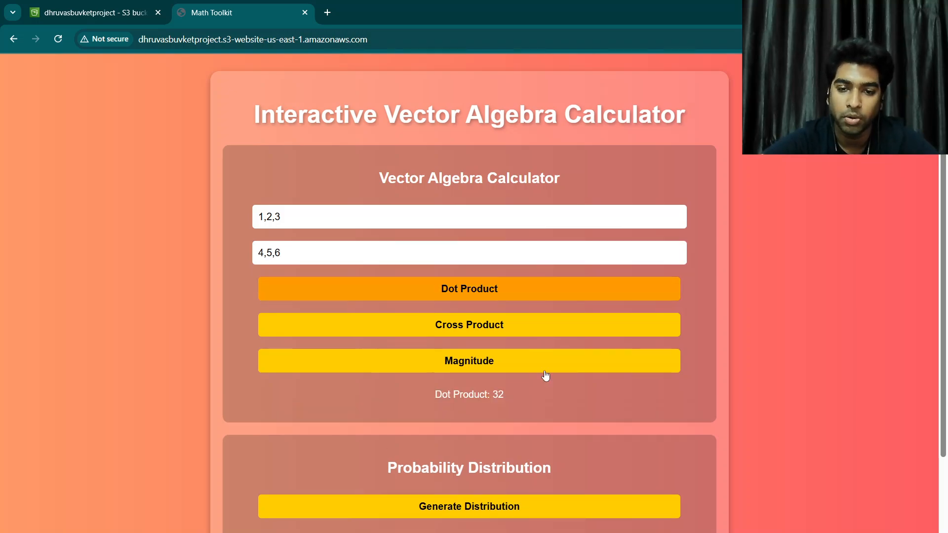
{"action": "left_click", "coordinate": [529, 336]}
{"action": "left_click", "coordinate": [519, 369]}
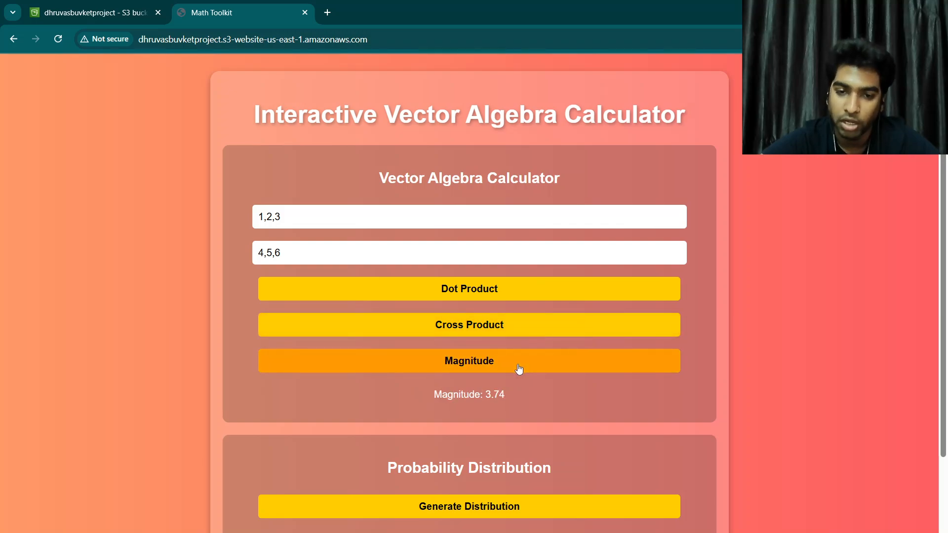
- Generate a random chart in the site's Probability Distribution section and review it
{"action": "scroll", "coordinate": [519, 368], "scroll_direction": "down", "scroll_amount": 2}
{"action": "left_click", "coordinate": [449, 387]}
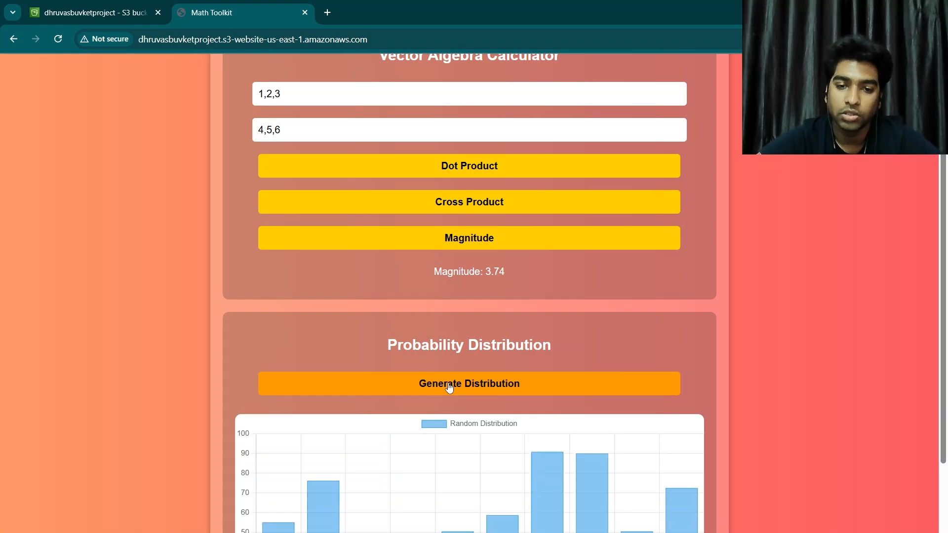
{"action": "scroll", "coordinate": [447, 387], "scroll_direction": "down", "scroll_amount": 2}
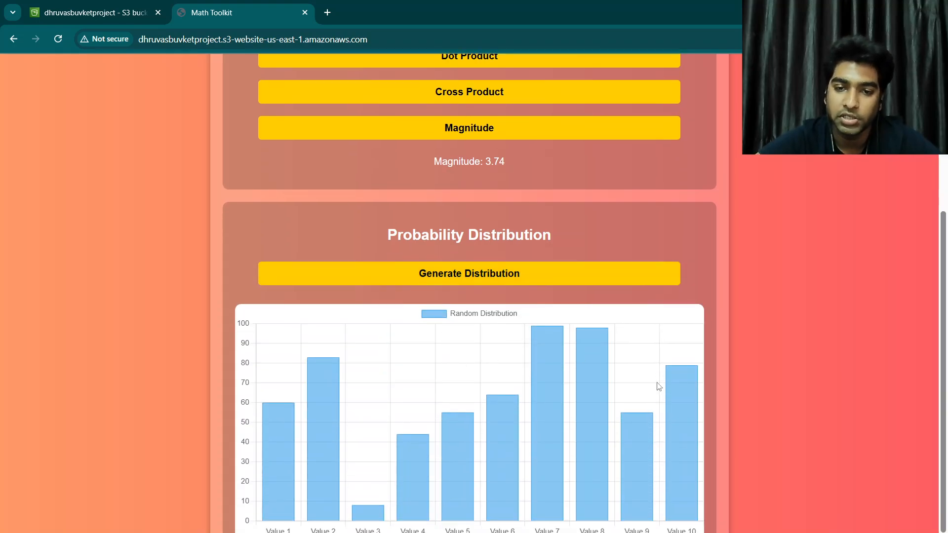
{"action": "scroll", "coordinate": [658, 386], "scroll_direction": "up", "scroll_amount": 5}
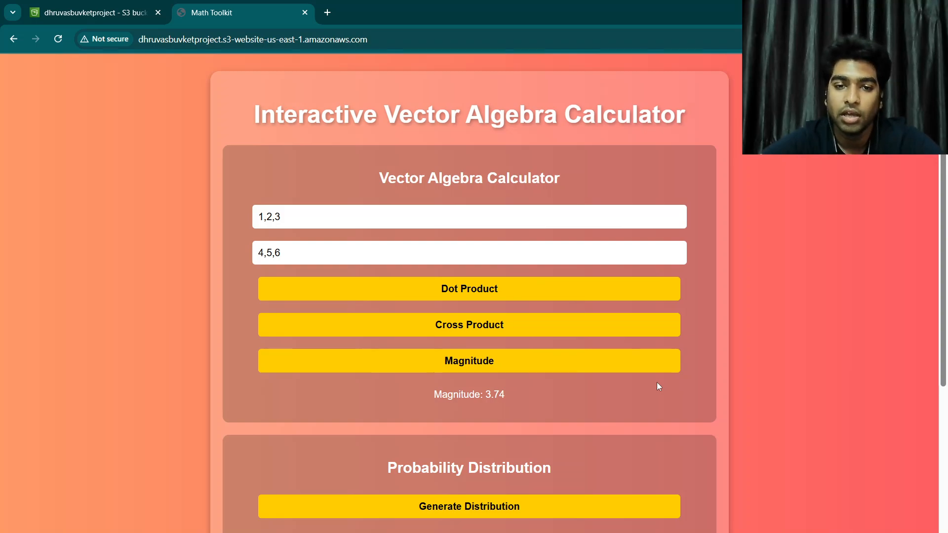
- Return to the S3 console, check the bucket's objects and open the list of general purpose buckets
{"action": "left_click", "coordinate": [129, 7]}
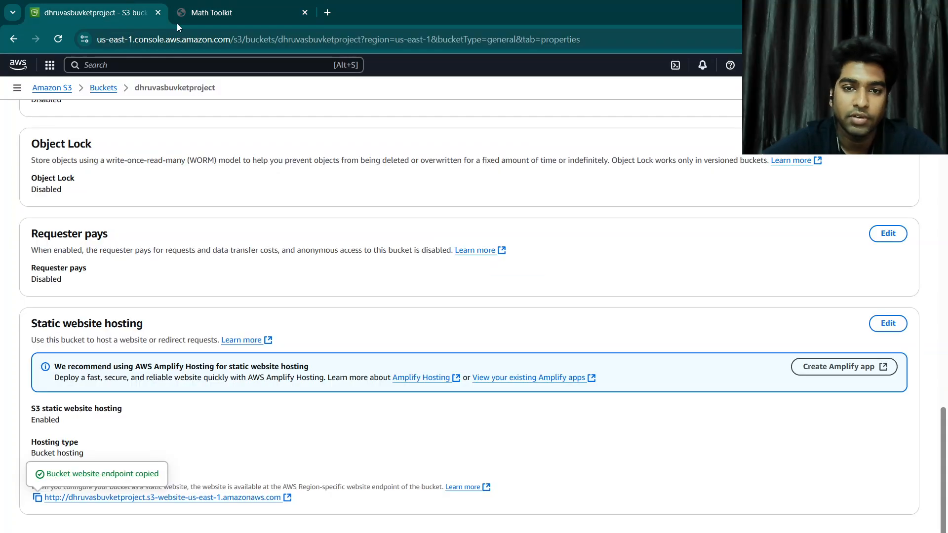
{"action": "scroll", "coordinate": [562, 285], "scroll_direction": "up", "scroll_amount": 20}
{"action": "scroll", "coordinate": [563, 285], "scroll_direction": "up", "scroll_amount": 1}
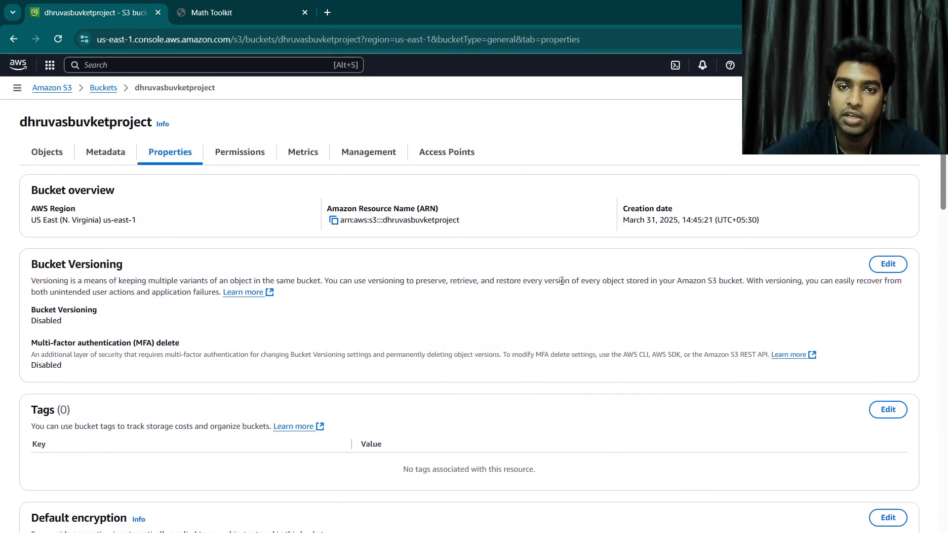
{"action": "left_click", "coordinate": [53, 163]}
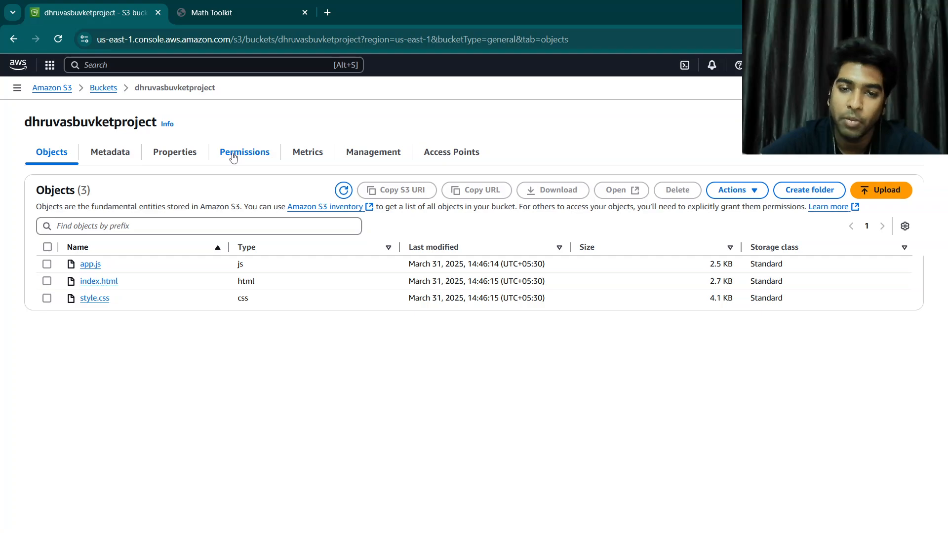
{"action": "left_click", "coordinate": [51, 88]}
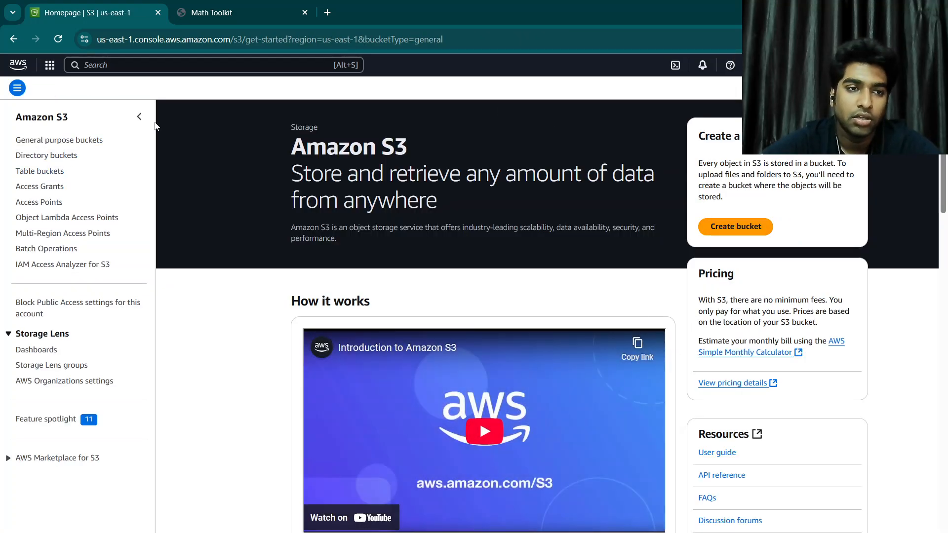
{"action": "left_click", "coordinate": [757, 228]}
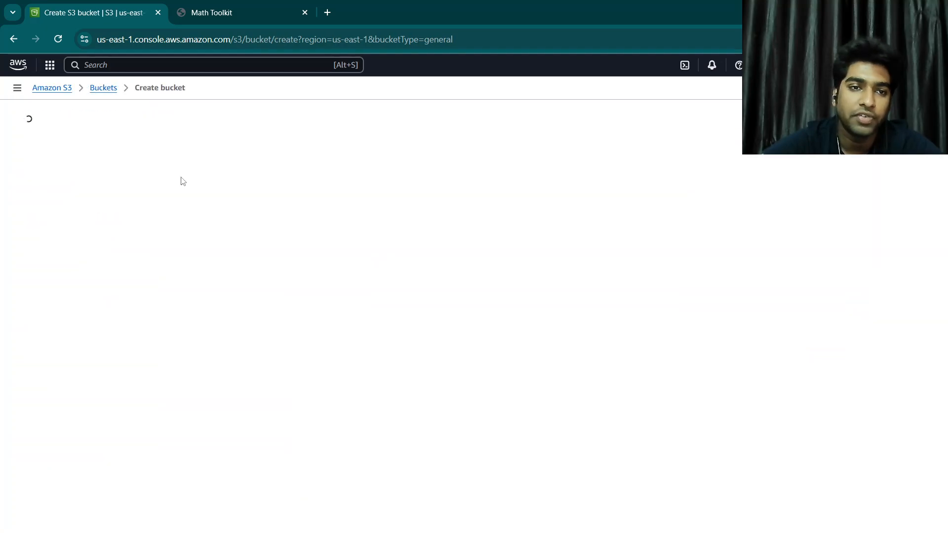
{"action": "left_click", "coordinate": [103, 88]}
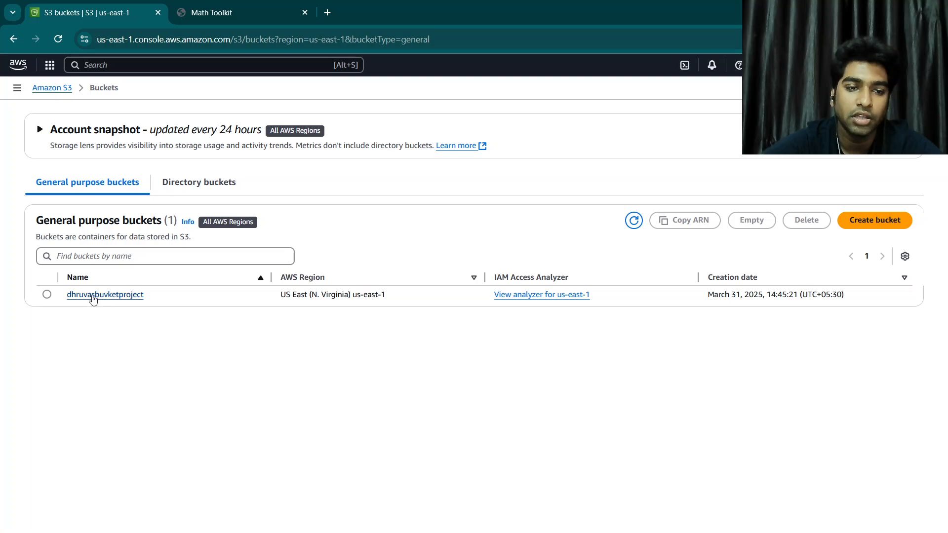
- Empty the website bucket, confirming with "permanently delete", and exit the status page
{"action": "left_click", "coordinate": [47, 295]}
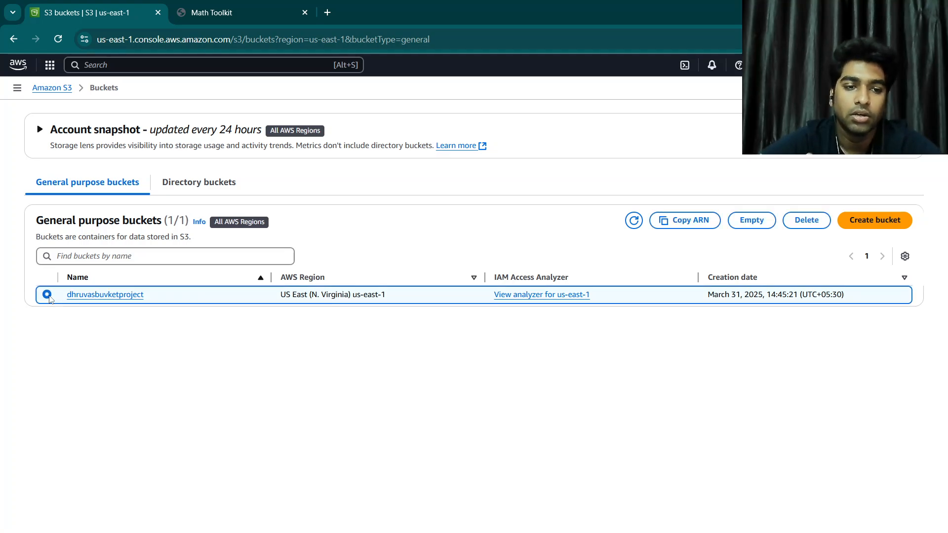
{"action": "left_click", "coordinate": [752, 220]}
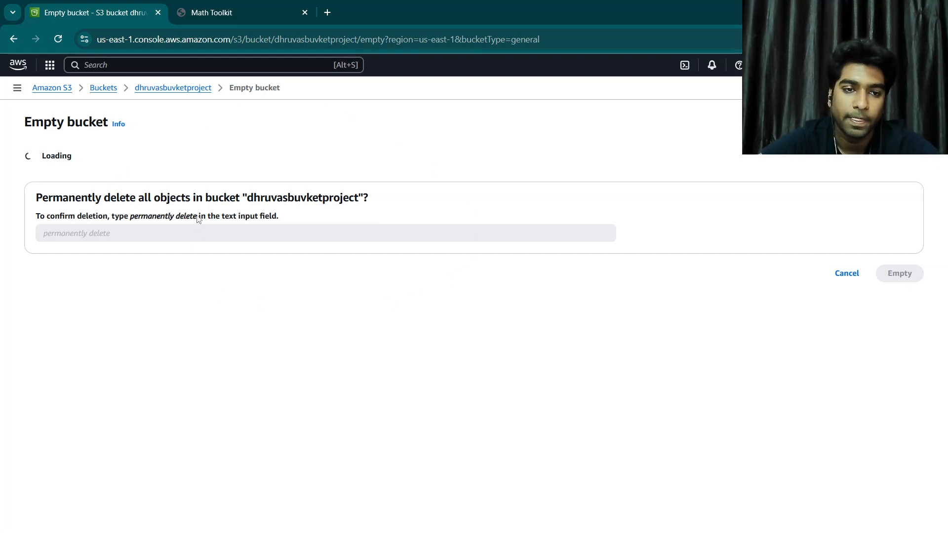
{"action": "left_click_drag", "start_coordinate": [197, 217], "coordinate": [198, 300]}
{"action": "key", "text": "ctrl+c"}
{"action": "left_click", "coordinate": [125, 336]}
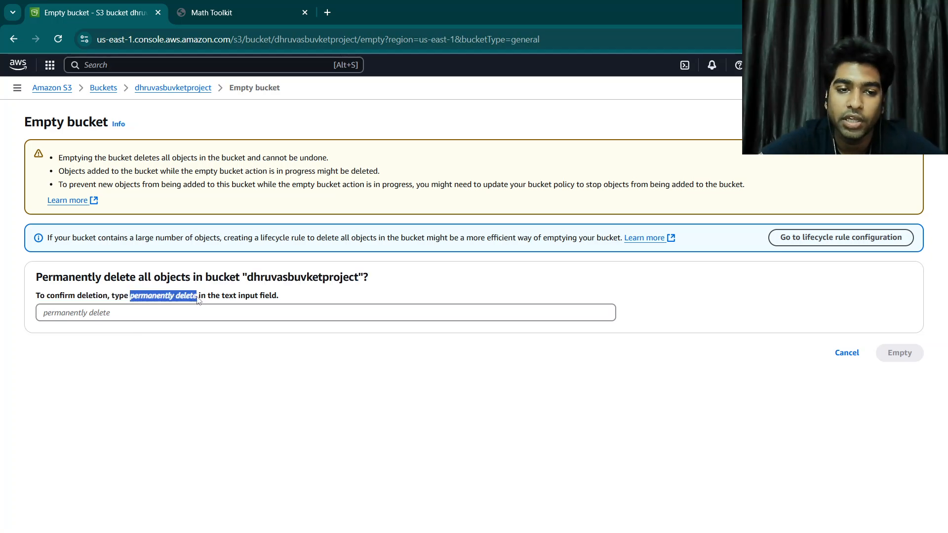
{"action": "left_click", "coordinate": [135, 311]}
{"action": "key", "text": "ctrl+v"}
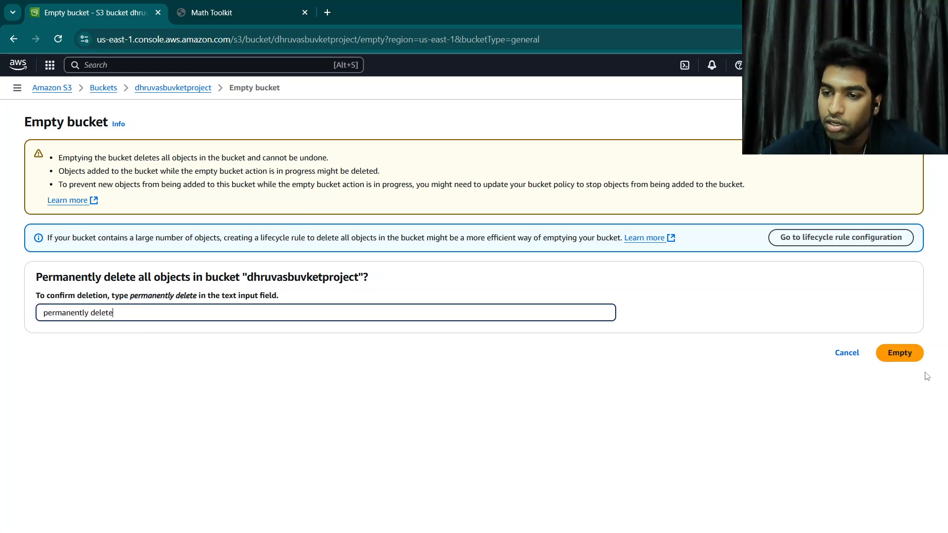
{"action": "left_click", "coordinate": [910, 354]}
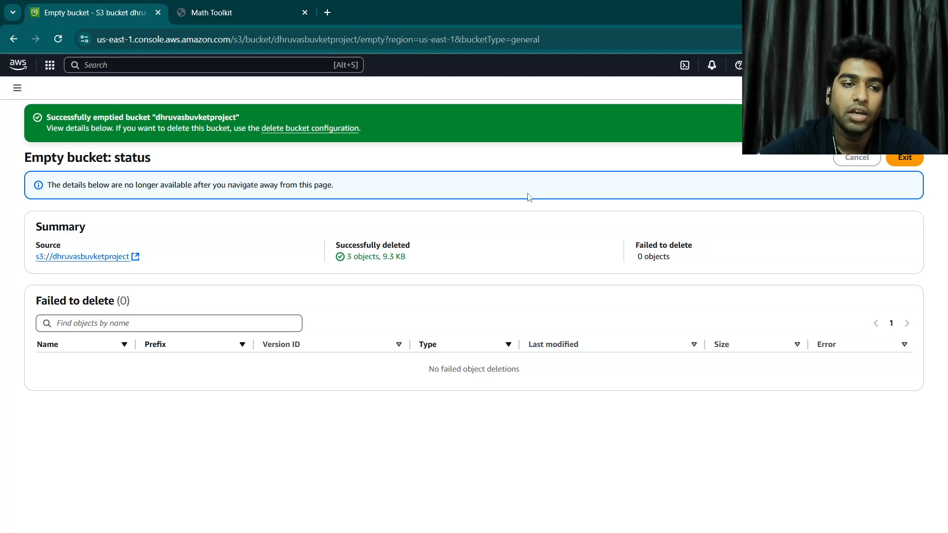
{"action": "left_click", "coordinate": [908, 157]}
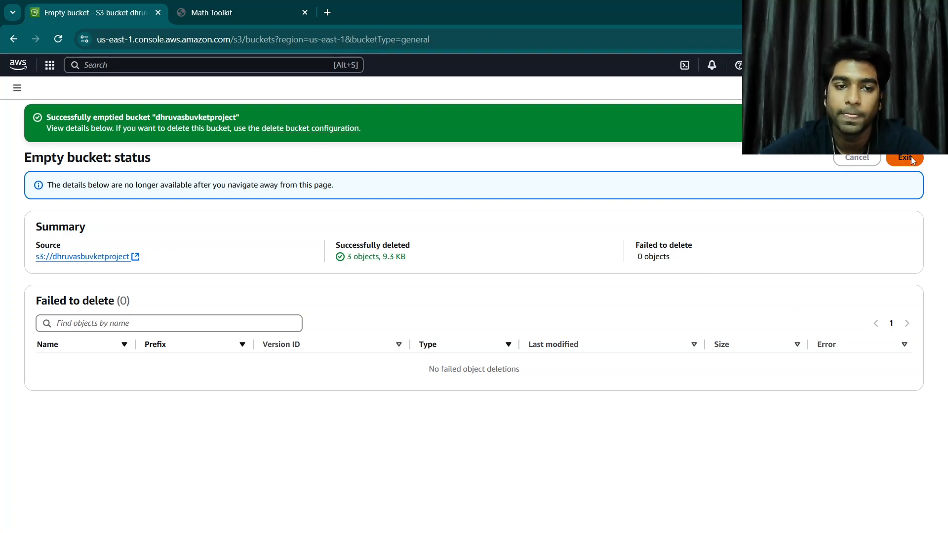
- Delete the emptied website bucket from the general purpose buckets, confirming the deletion with the bucket's name
{"action": "left_click", "coordinate": [48, 295]}
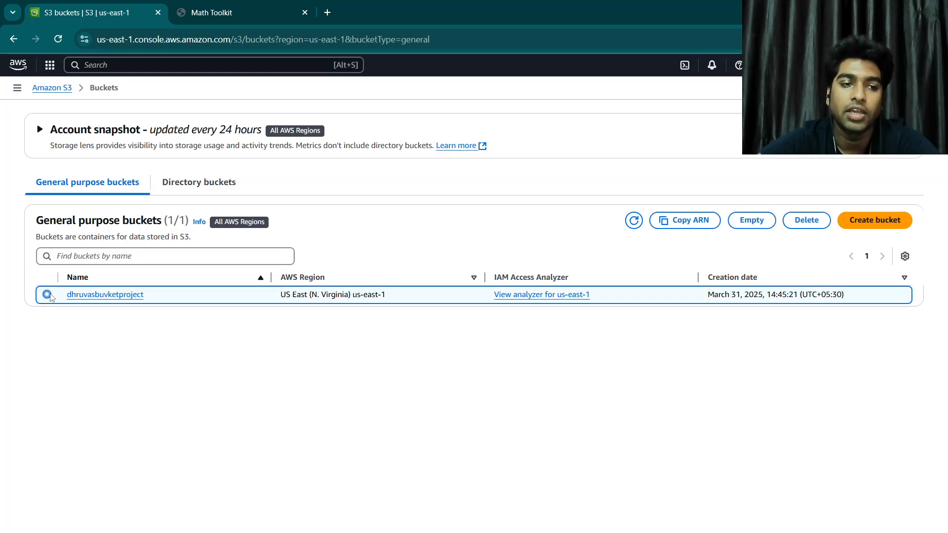
{"action": "left_click", "coordinate": [809, 221]}
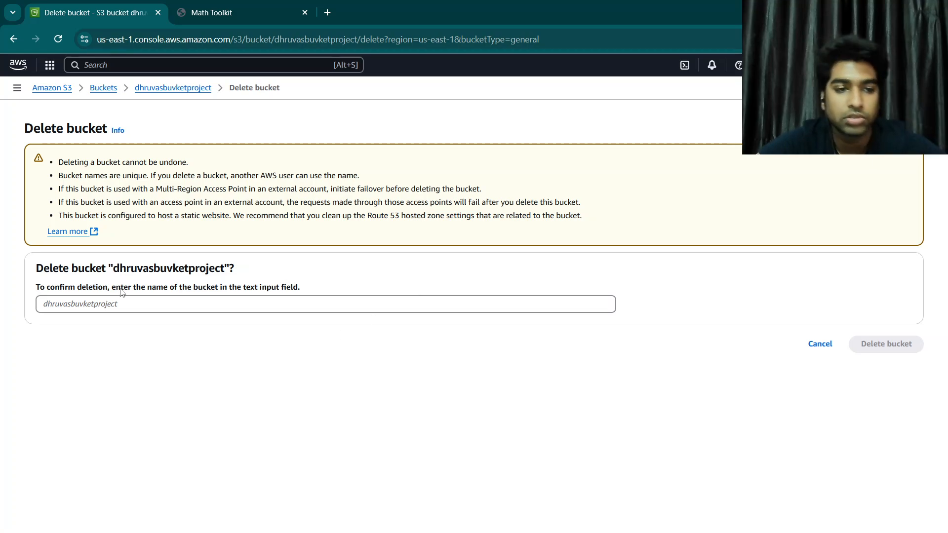
{"action": "left_click_drag", "start_coordinate": [113, 268], "coordinate": [225, 270]}
{"action": "key", "text": "ctrl+c"}
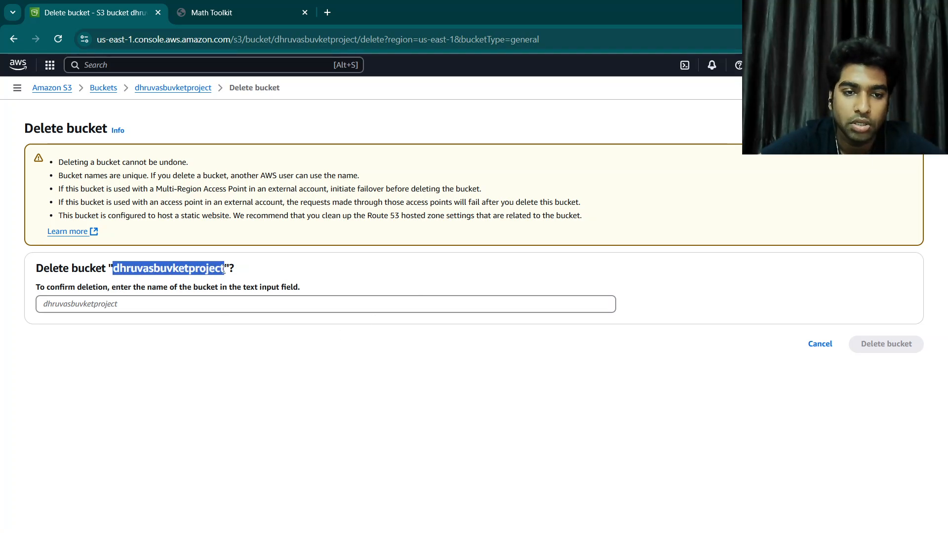
{"action": "left_click", "coordinate": [128, 313]}
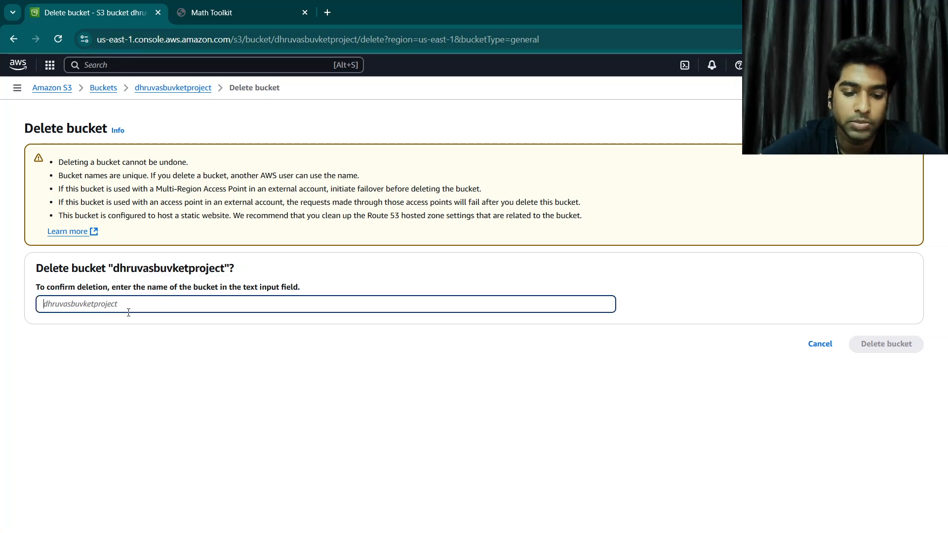
{"action": "key", "text": "ctrl+v"}
{"action": "left_click", "coordinate": [872, 351]}
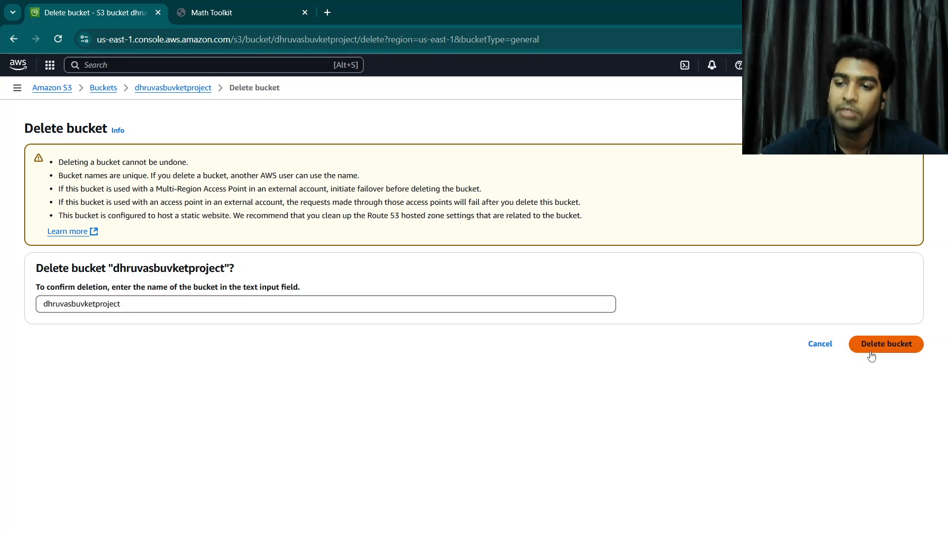
{"action": "left_click", "coordinate": [871, 352]}
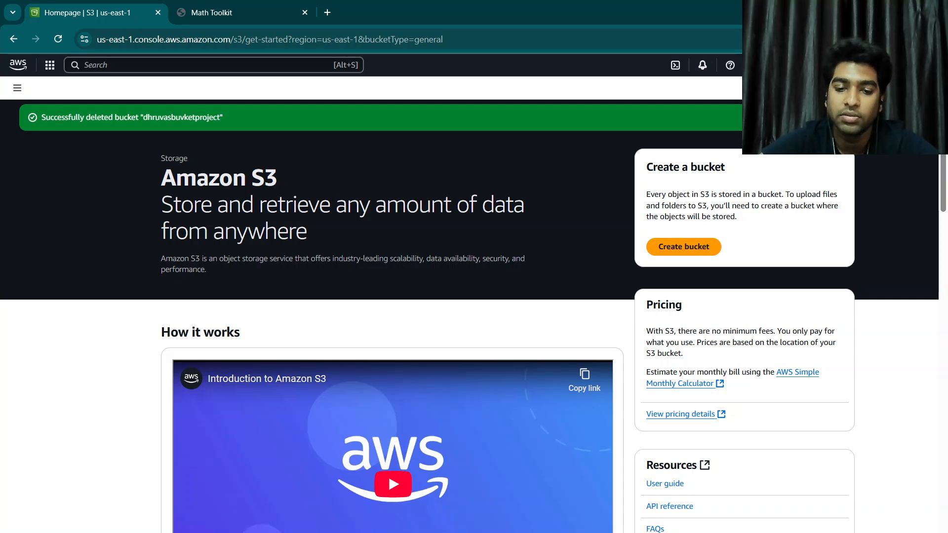
- Switch to the presentation's closing "THANK YOU !" slide
{"action": "mouse_move", "coordinate": [448, 532]}
{"action": "left_click", "coordinate": [508, 522]}
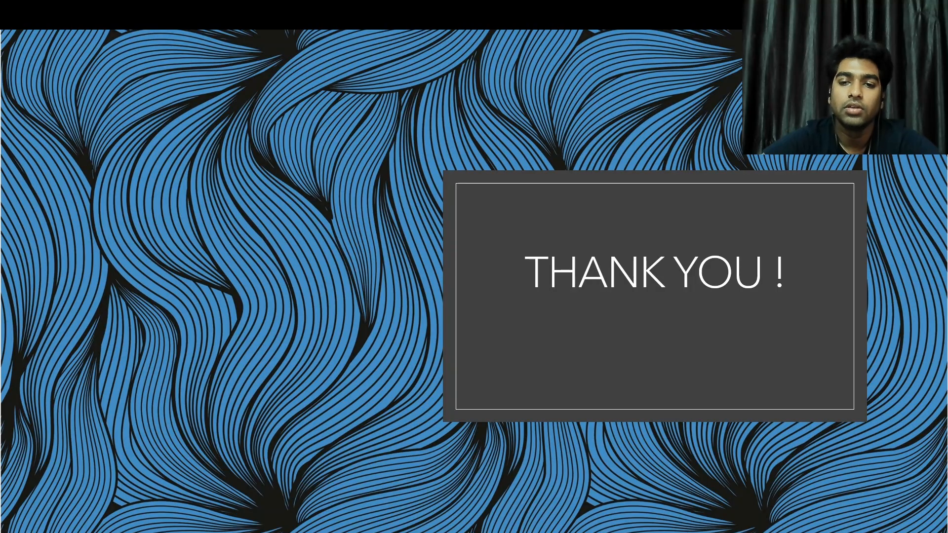